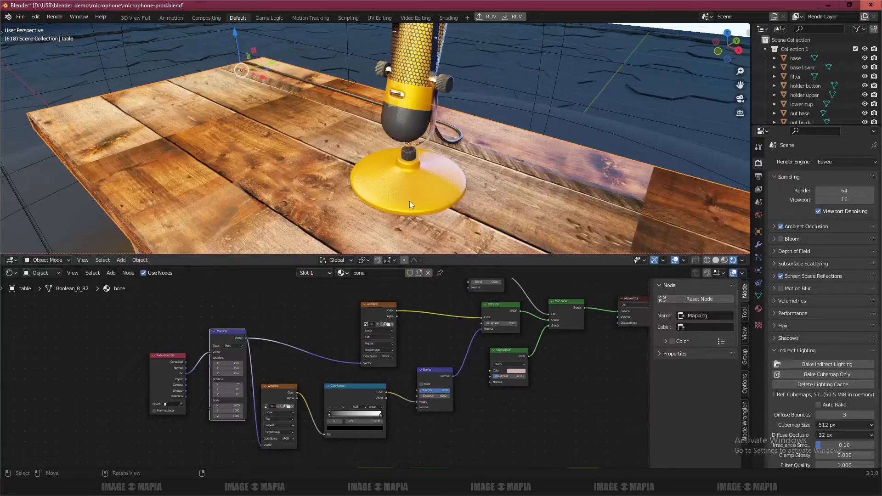
- Switch to GIMP, run Insane Bump on wood.jpg to generate its texture maps in the textures folder, and close the plugin dialog
middle_click_drag(450, 209, 417, 219)
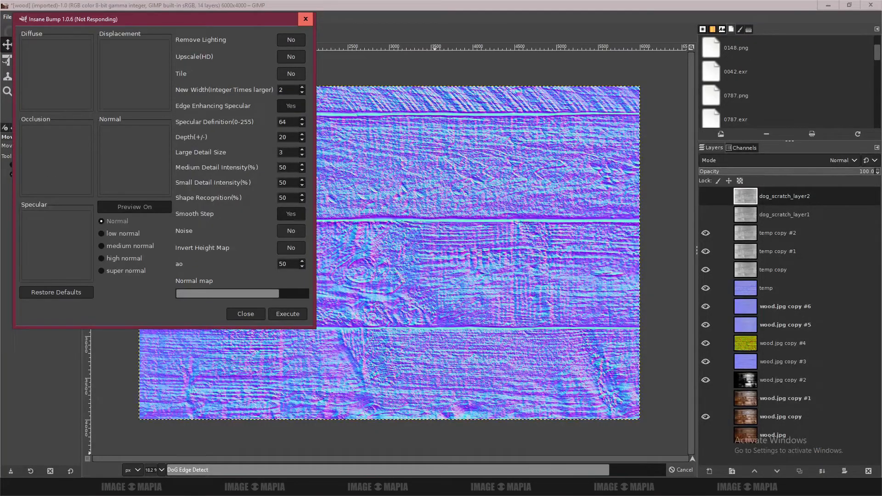
key("alt+Tab")
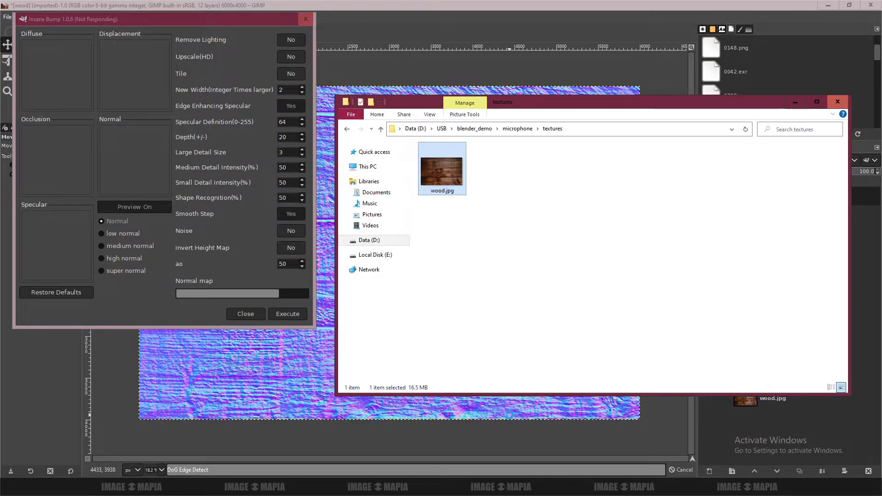
left_click(286, 315)
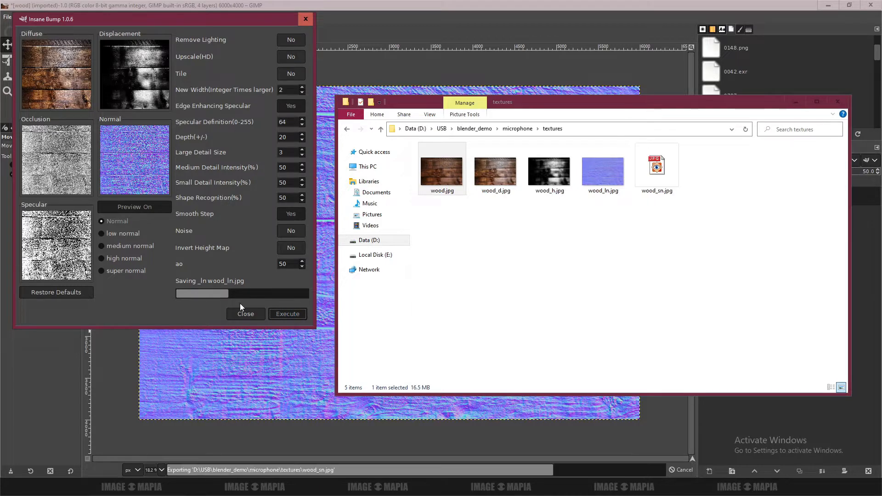
left_click_drag(530, 105, 467, 115)
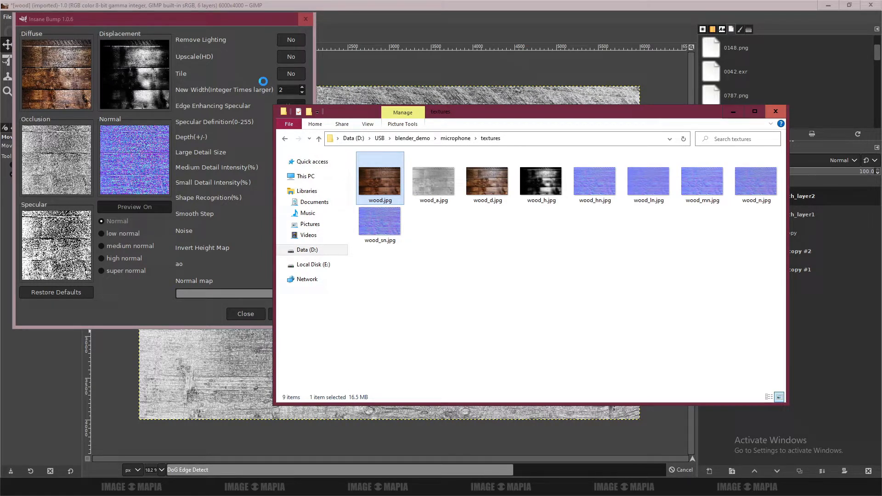
left_click_drag(461, 113, 533, 133)
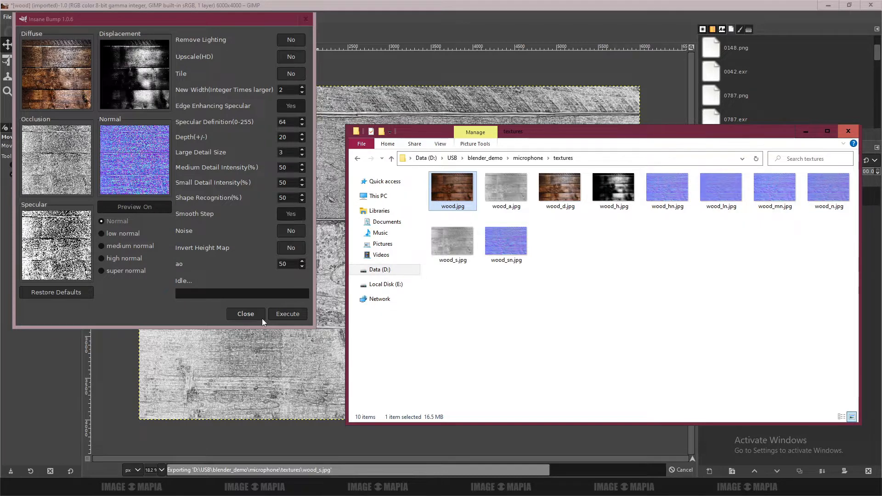
left_click(245, 314)
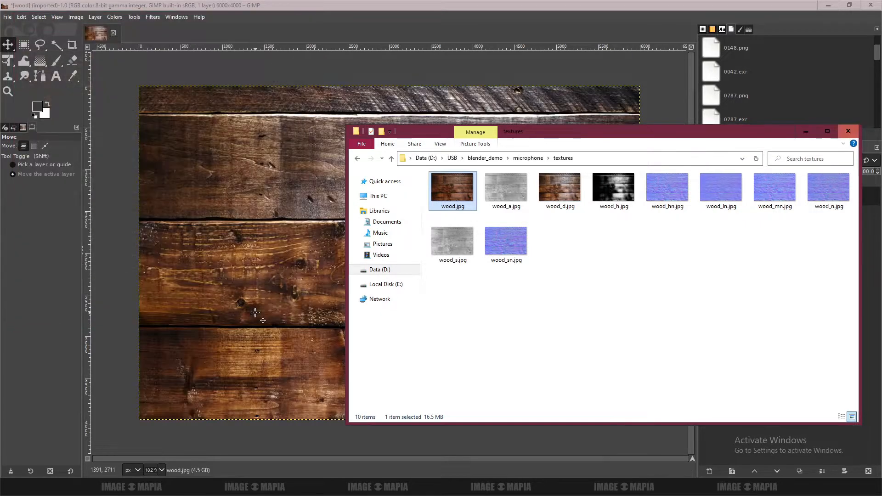
- Look over the generated wood maps in the textures folder, including wood_a.jpg and wood_hn.jpg
left_click(673, 193)
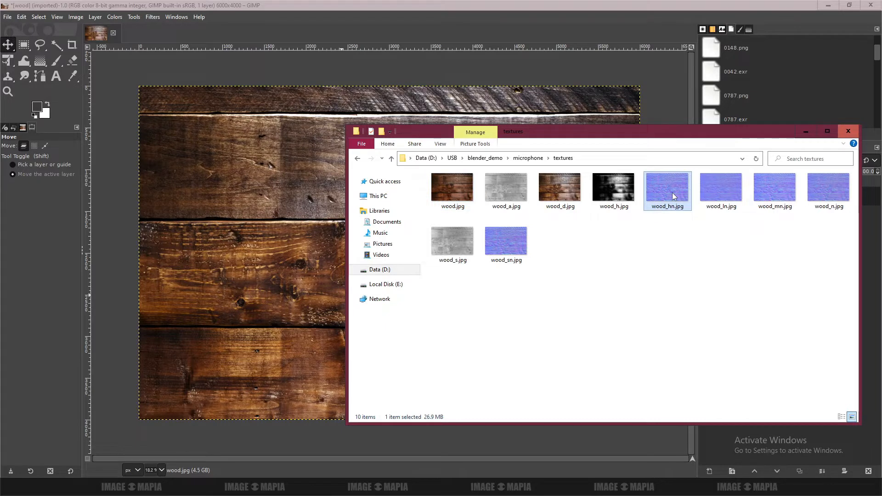
left_click(511, 181)
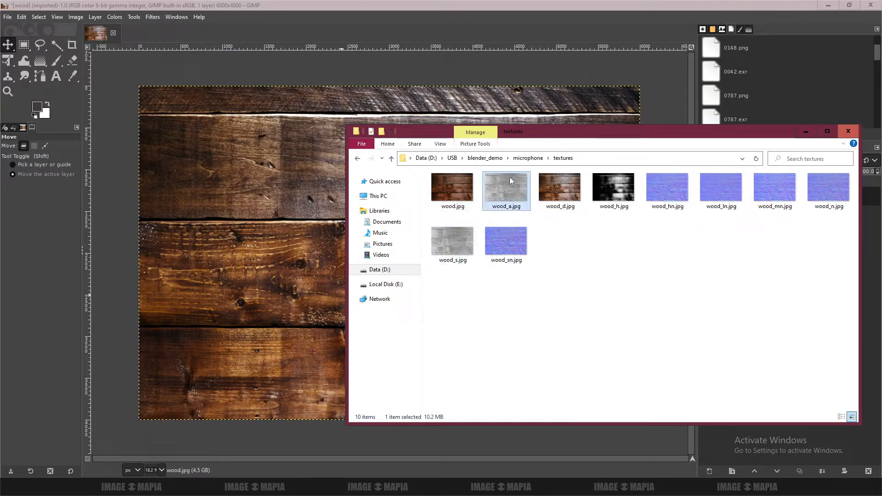
left_click(632, 197)
left_click(673, 196)
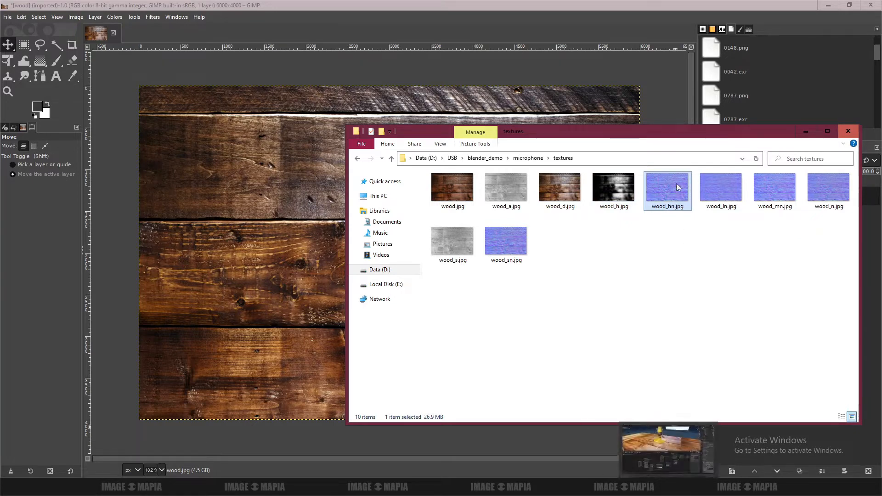
- Switch to Blender and connect the lower wood.jpg texture's Color output directly to the Bump node's Height input, bypassing the ColorRamp
left_click(668, 487)
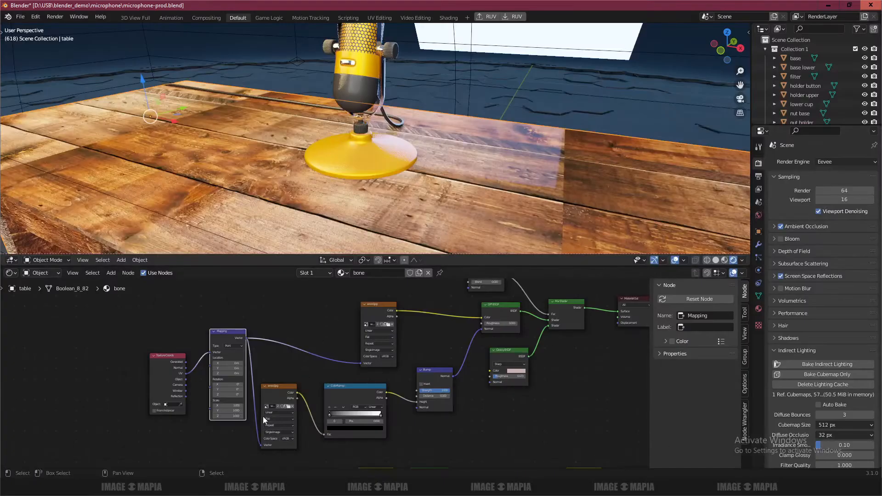
middle_click_drag(266, 415, 307, 374)
scroll(325, 369, "up", 9)
middle_click_drag(386, 359, 233, 406)
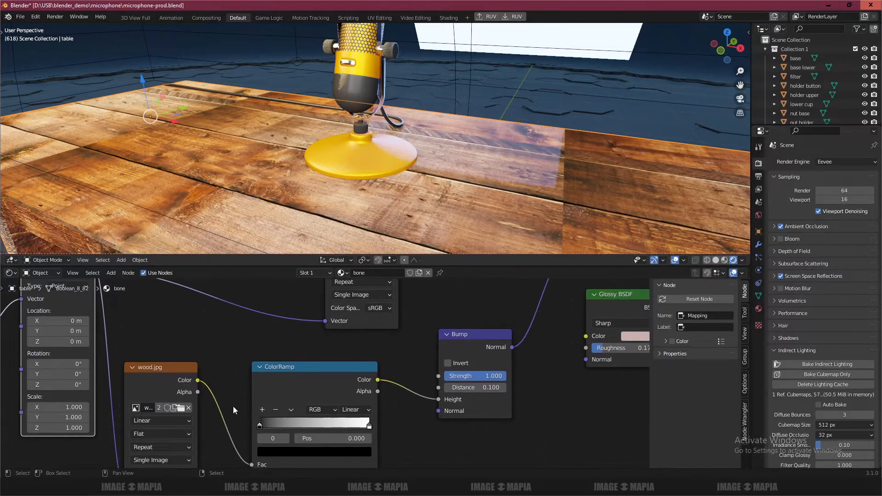
scroll(199, 394, "down", 2)
left_click_drag(223, 379, 415, 393)
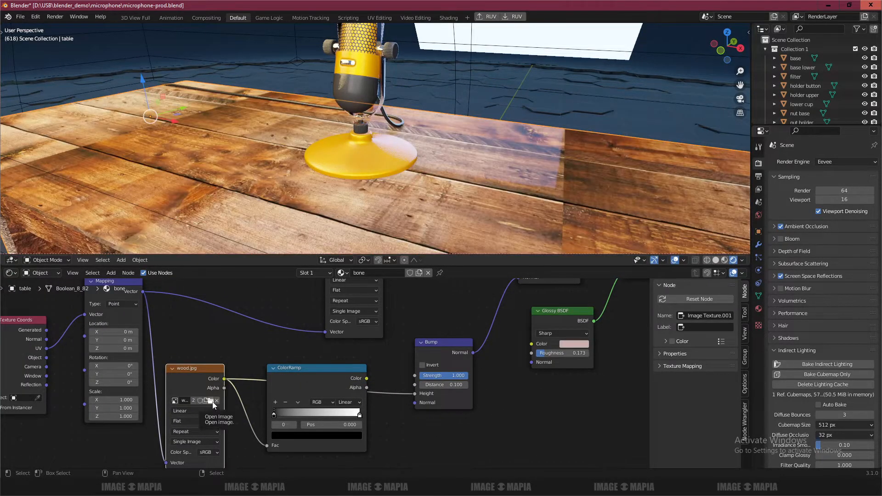
- Set the lower wood.jpg texture's color space to Non-Color, and load wood_ln.jpg from the textures folder into that node
left_click(207, 452)
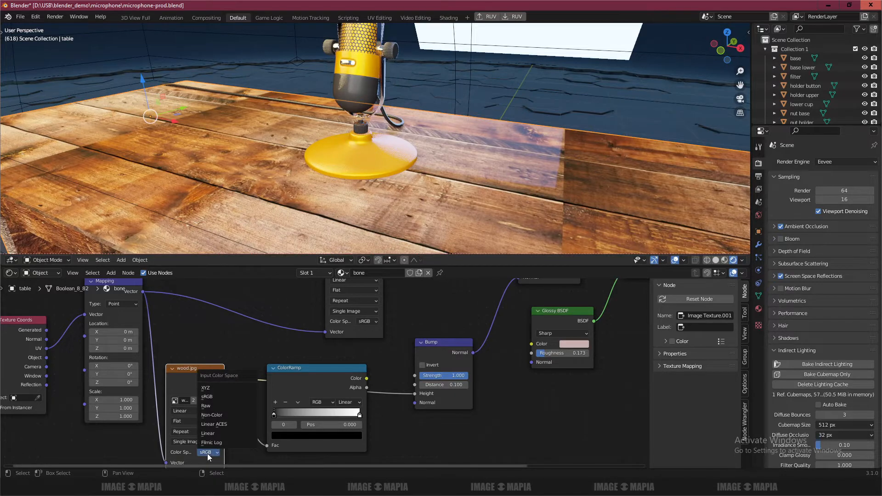
left_click(210, 415)
left_click(211, 401)
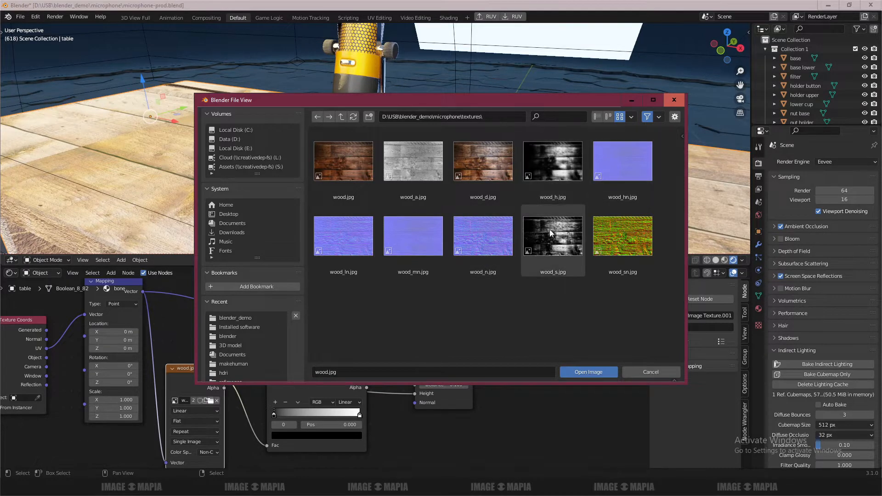
double_click(347, 238)
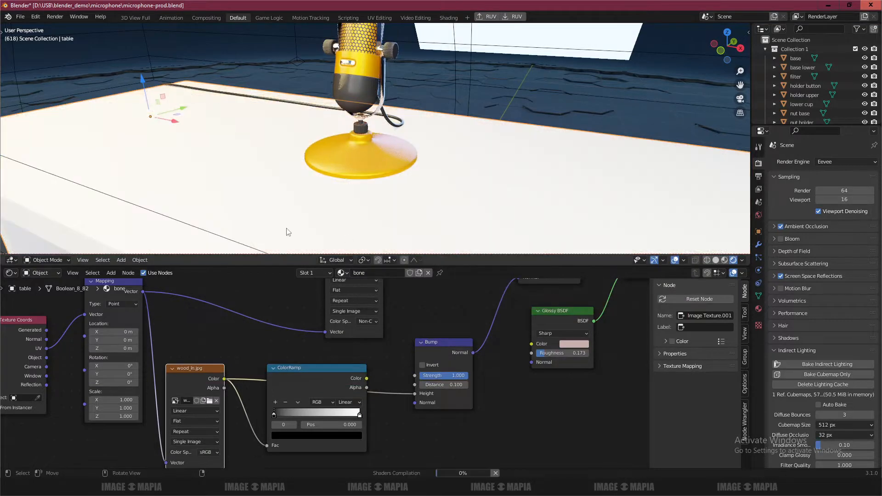
- Load wood.jpg from the textures folder into the image texture node that feeds the Diff BSDF color
middle_click_drag(184, 327, 282, 335)
middle_click_drag(394, 209, 396, 180)
scroll(343, 217, "up", 2)
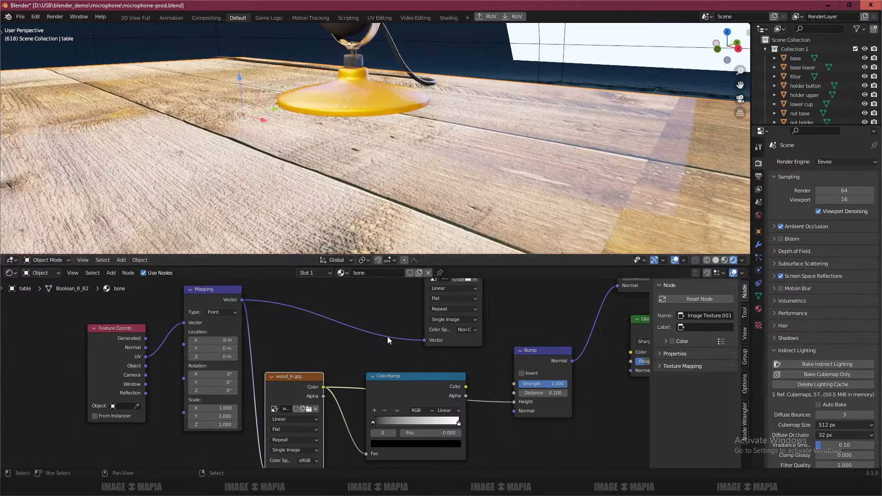
middle_click_drag(423, 314, 378, 358)
left_click(422, 322)
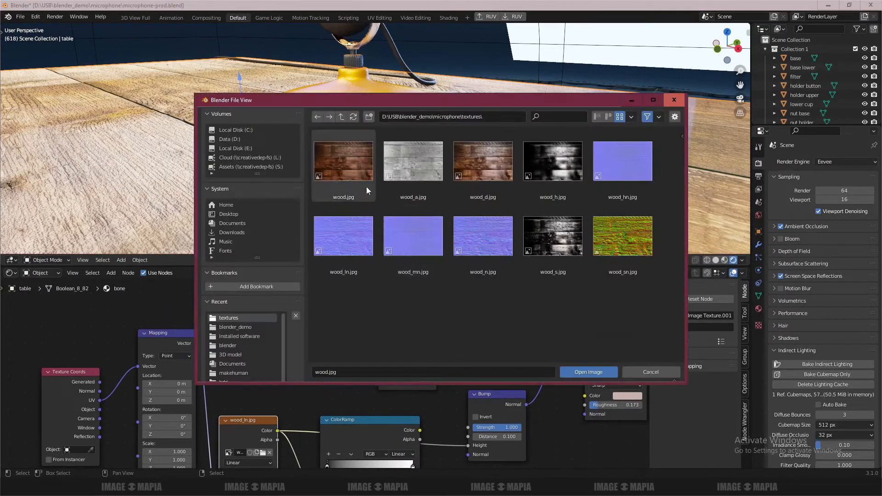
double_click(355, 164)
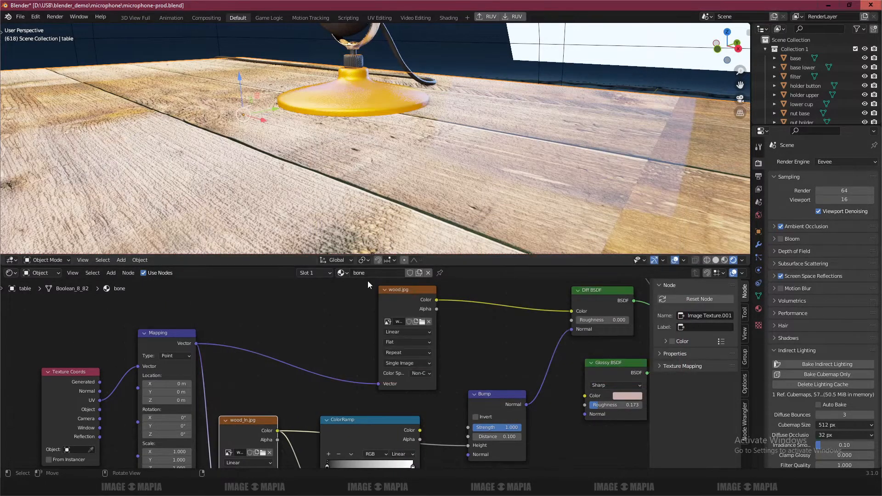
- Move the ColorRamp node below the Bump link and set the wood_ln.jpg texture's color space to Non-Color
middle_click_drag(332, 360, 231, 365)
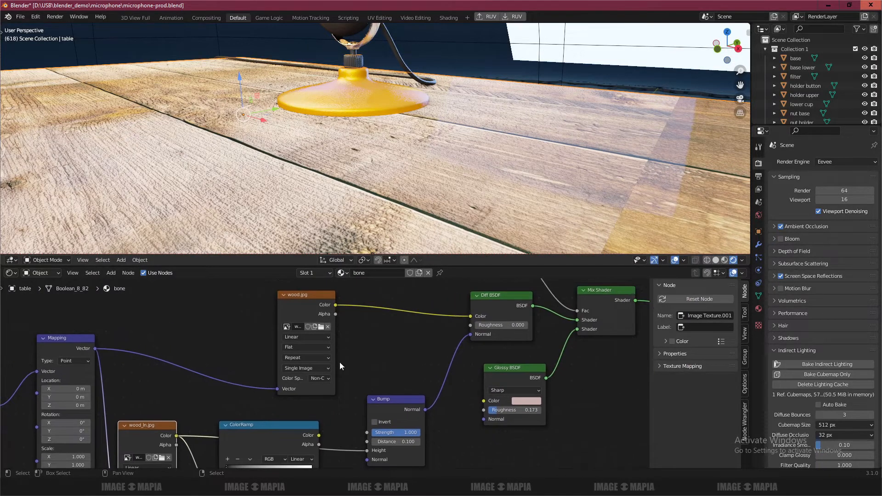
scroll(406, 359, "down", 3)
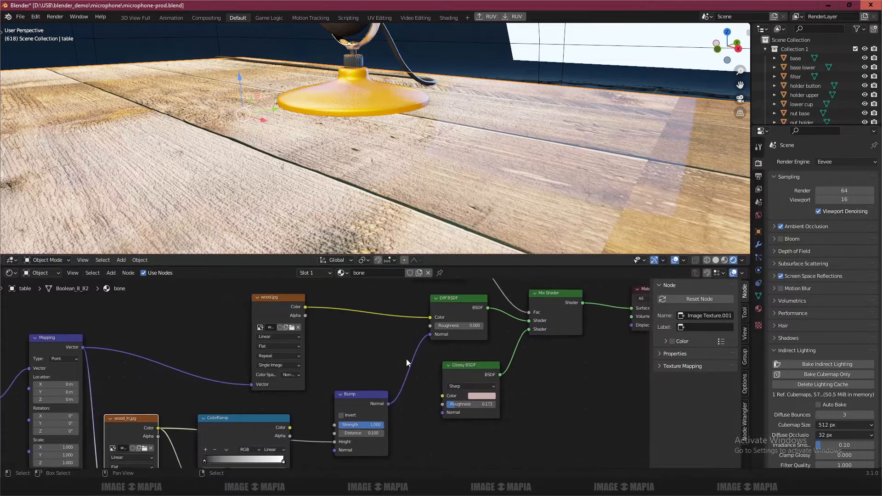
middle_click_drag(233, 457, 383, 376)
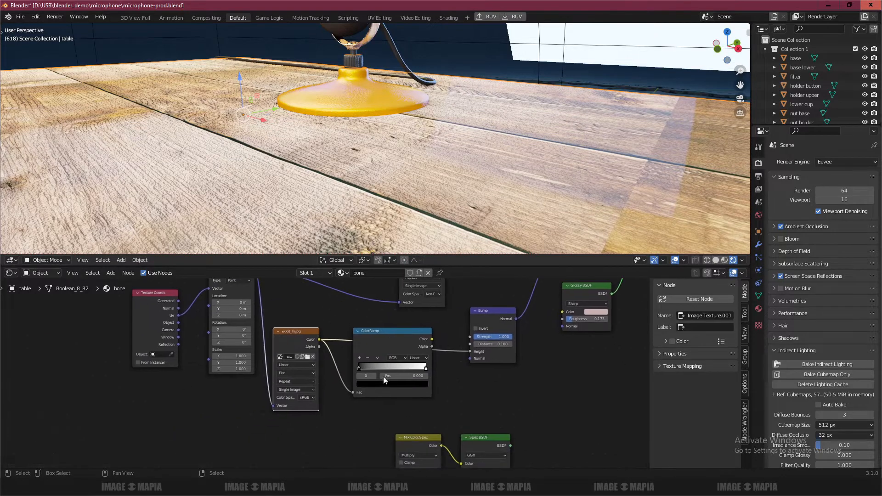
scroll(383, 377, "up", 4)
left_click_drag(414, 326, 400, 373)
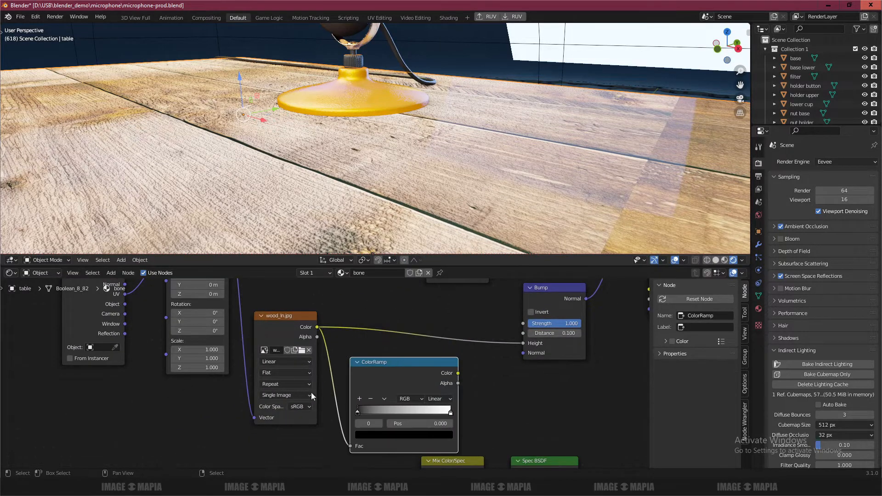
left_click(296, 410)
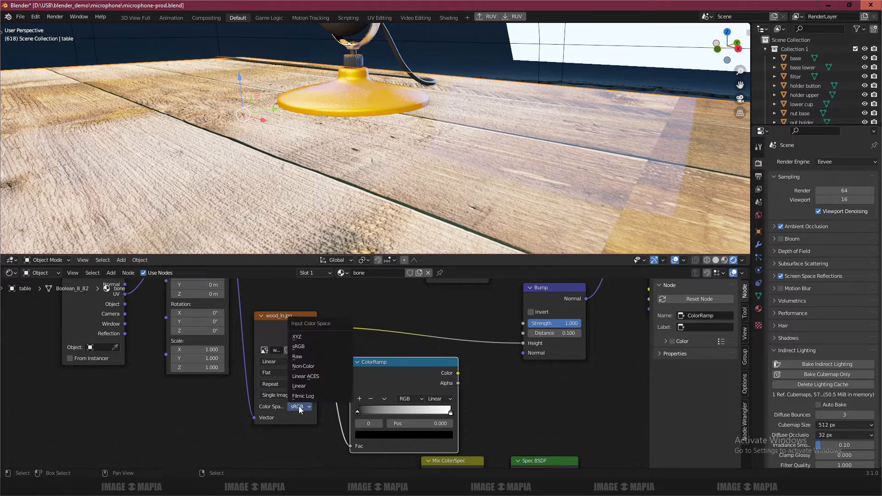
left_click(305, 363)
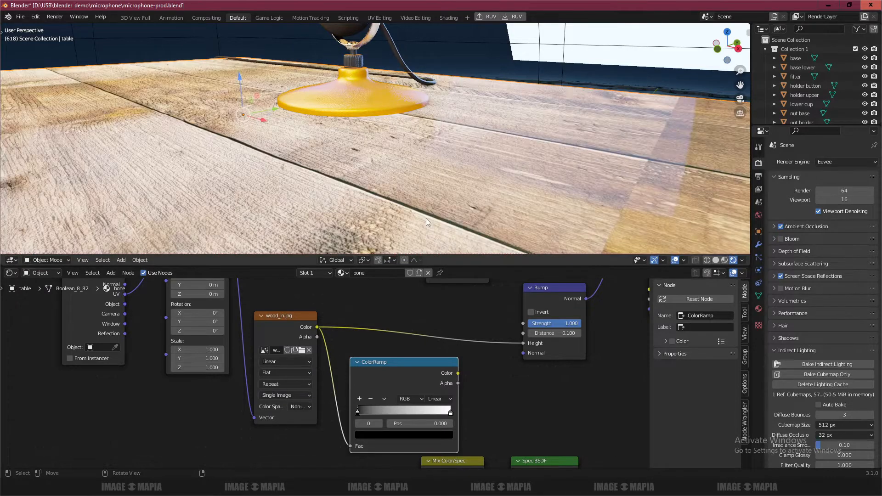
- Set the Bump node's Strength to 0.5 and inspect the table's surface up close
middle_click_drag(497, 379, 382, 398)
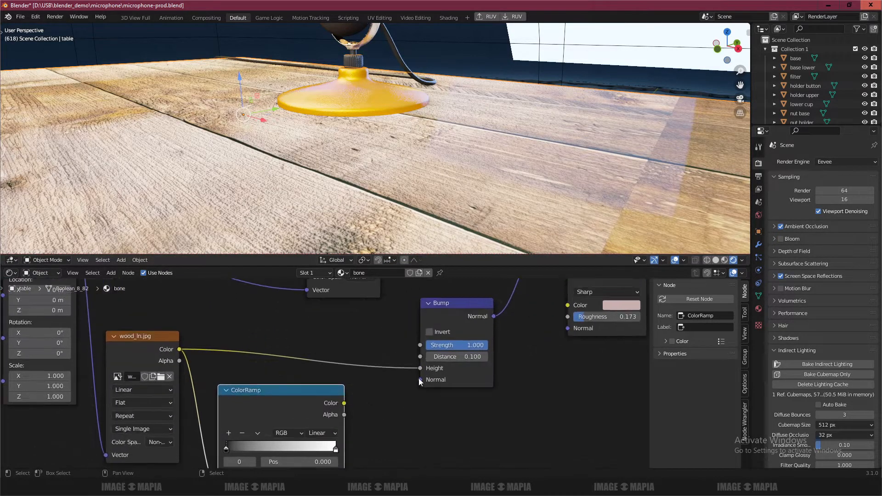
scroll(389, 391, "up", 1)
scroll(424, 392, "up", 1)
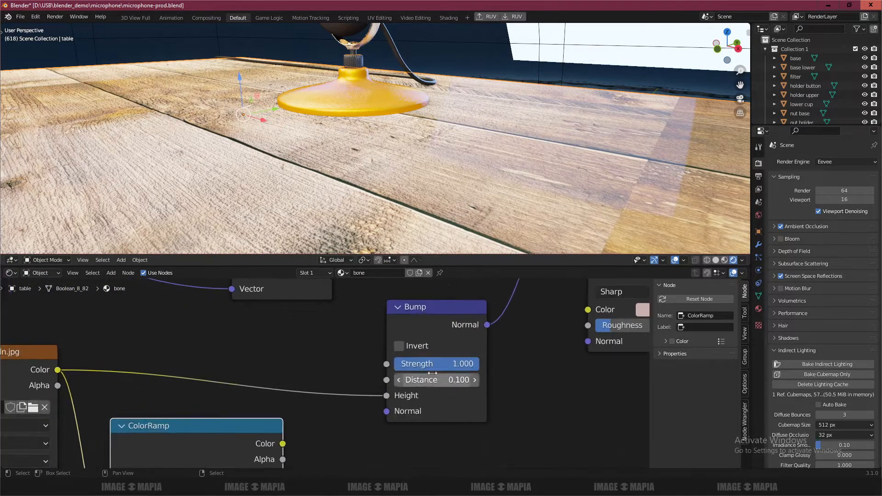
left_click_drag(423, 365, 382, 366)
middle_click_drag(388, 184, 360, 129)
middle_click_drag(378, 160, 378, 159)
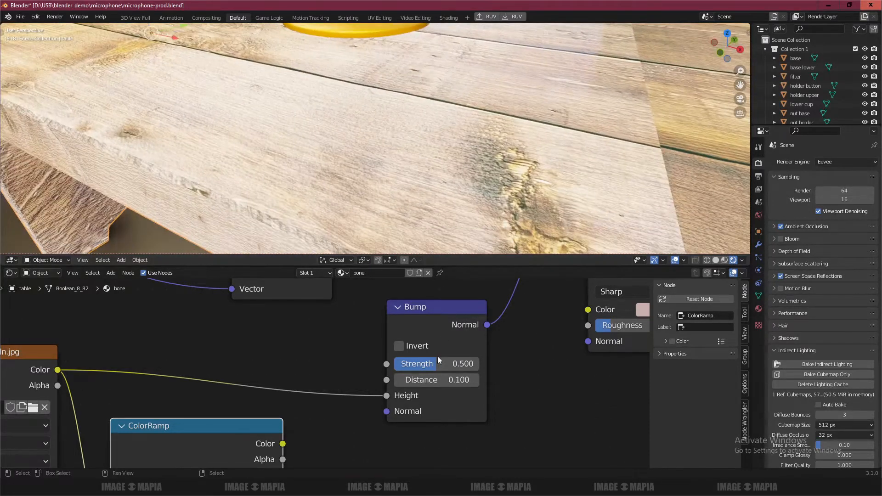
- Set the Bump node's Distance to 1 and raise its Strength to 1
left_click_drag(411, 363, 433, 380)
left_click(410, 380)
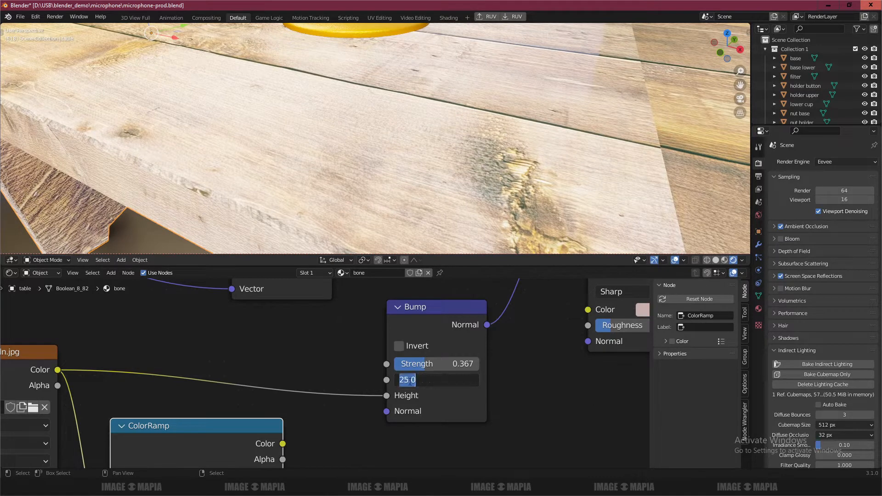
type("1")
key("Return")
left_click_drag(422, 363, 478, 364)
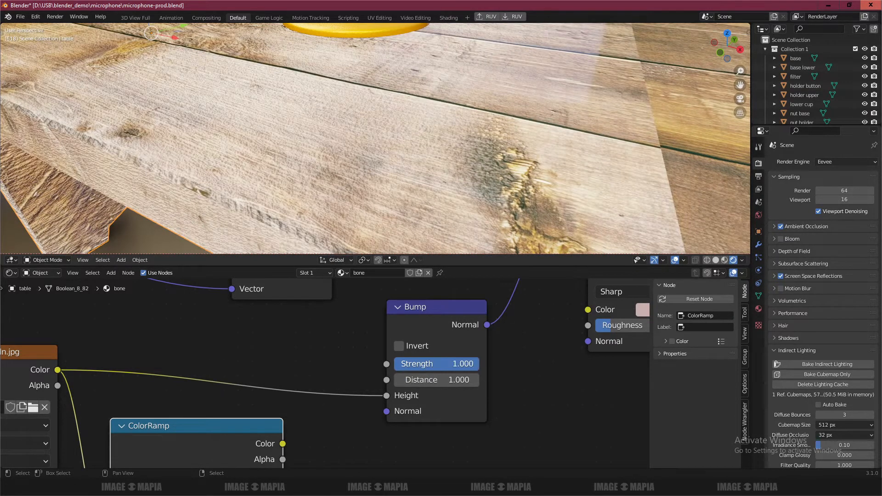
- Reduce the Bump node's Strength to 0.1 while checking the wood grain on the tabletop
mouse_move(423, 188)
middle_mouse_down()
mouse_move(430, 188)
mouse_move(409, 189)
middle_mouse_up()
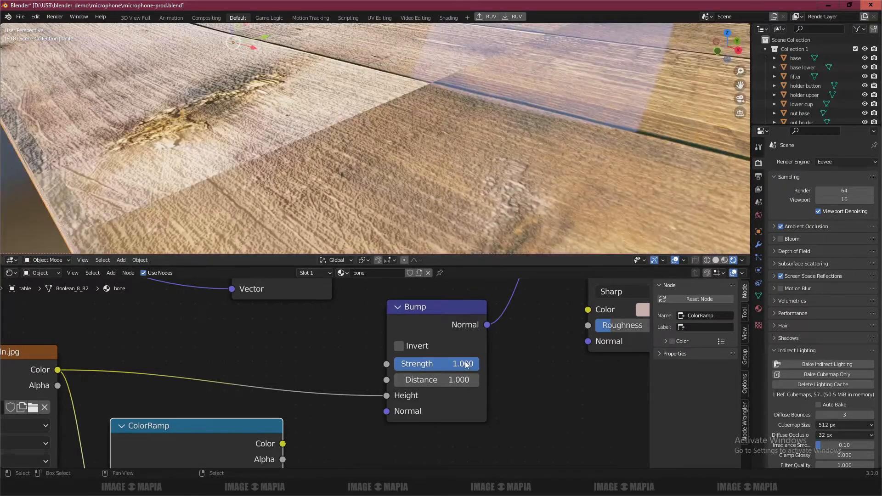
left_click_drag(465, 363, 400, 364)
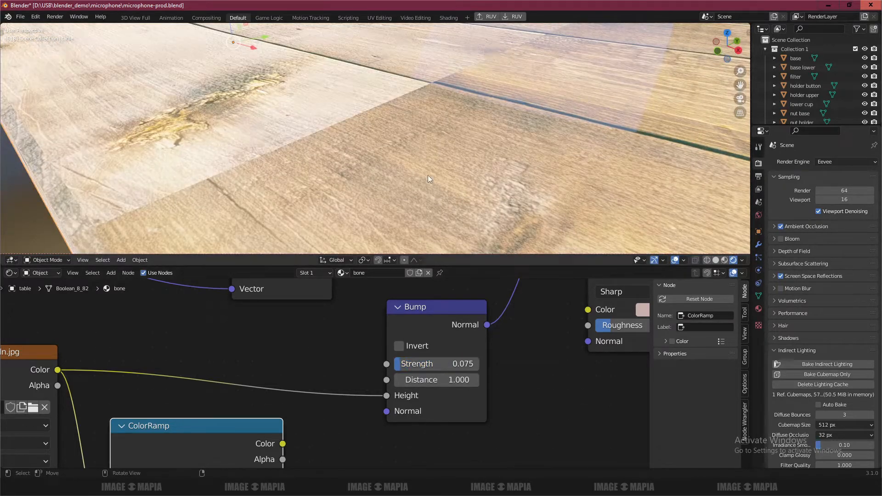
scroll(429, 183, "down", 5)
middle_click_drag(430, 191, 393, 175)
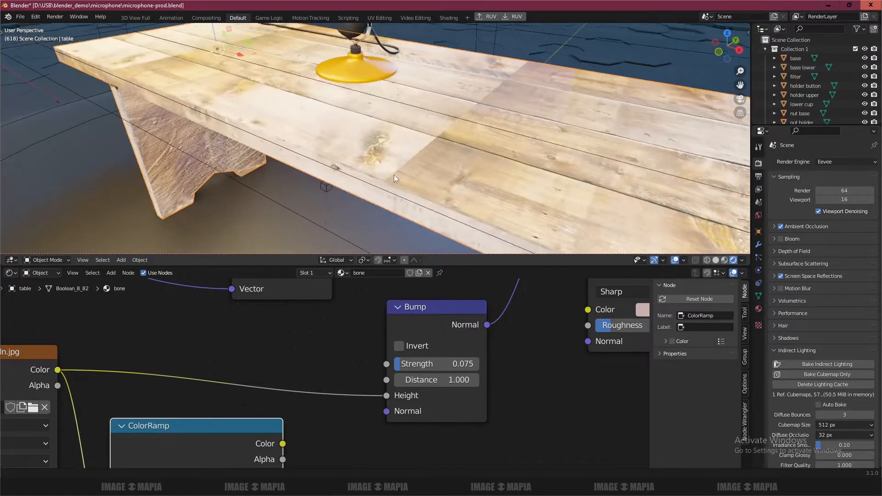
scroll(398, 195, "up", 3)
left_click_drag(402, 364, 402, 364)
scroll(392, 211, "down", 3)
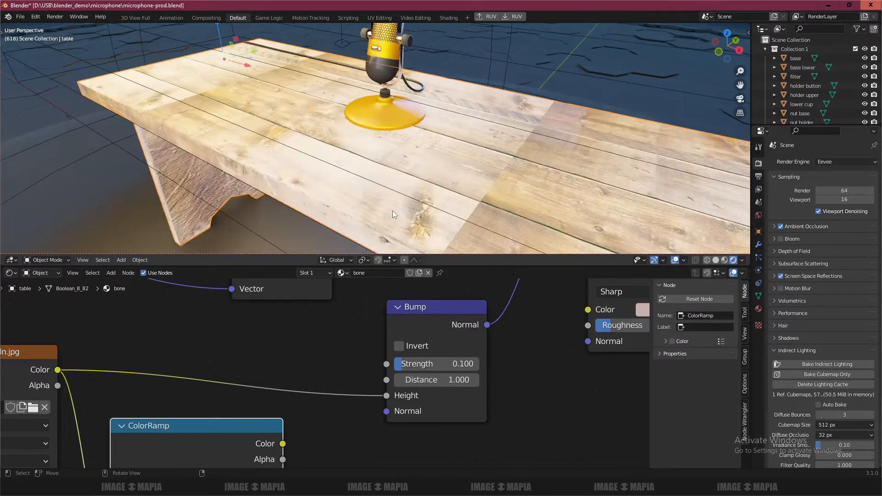
- Connect the Bump node's Normal output to the Glossy BSDF's Normal input as well
scroll(460, 404, "down", 5)
middle_click_drag(440, 354, 416, 409)
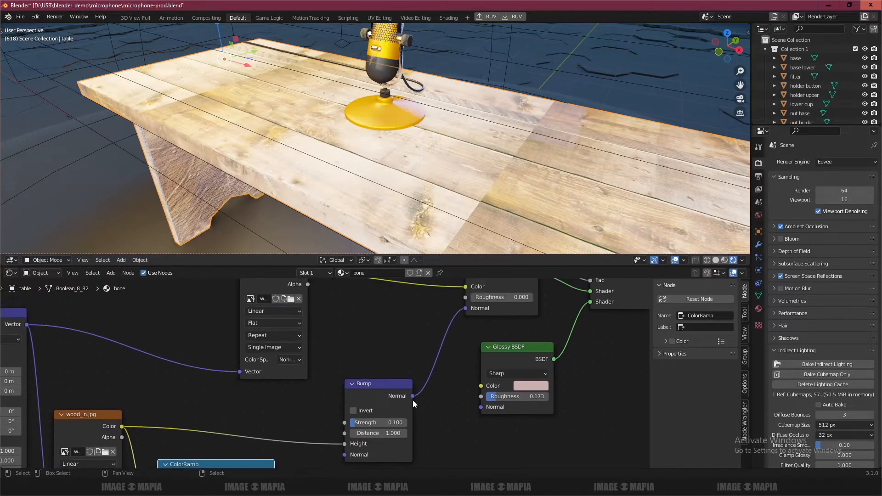
left_click_drag(413, 396, 481, 407)
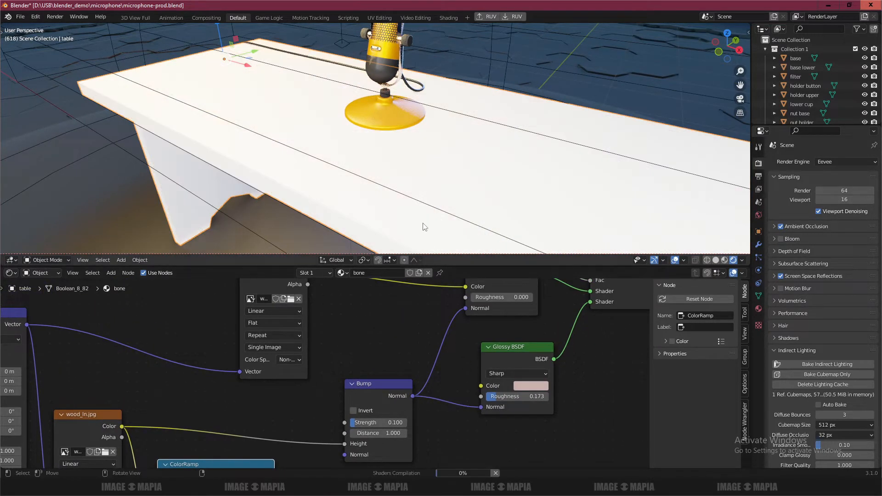
- Delete the unused Mix Color and Refl BSDF nodes below the Glossy BSDF in the table's node tree
scroll(423, 361, "down", 2)
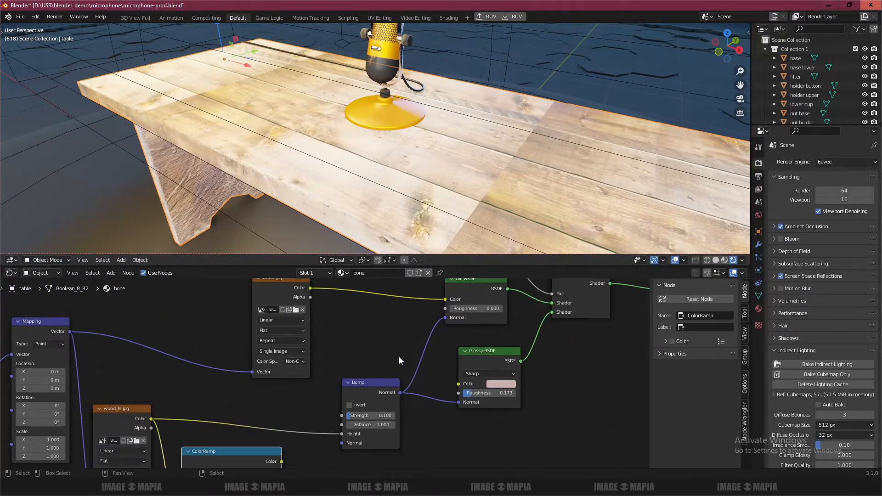
middle_click_drag(399, 356, 471, 365)
middle_click_drag(267, 362, 299, 312)
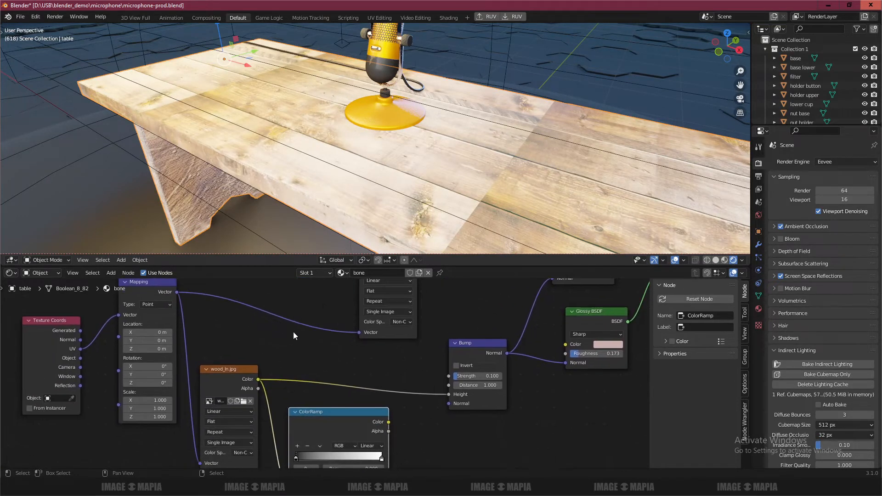
scroll(296, 359, "down", 3)
middle_click_drag(299, 379, 357, 367)
mouse_move(403, 383)
middle_mouse_down()
mouse_move(295, 353)
mouse_move(248, 369)
middle_mouse_up()
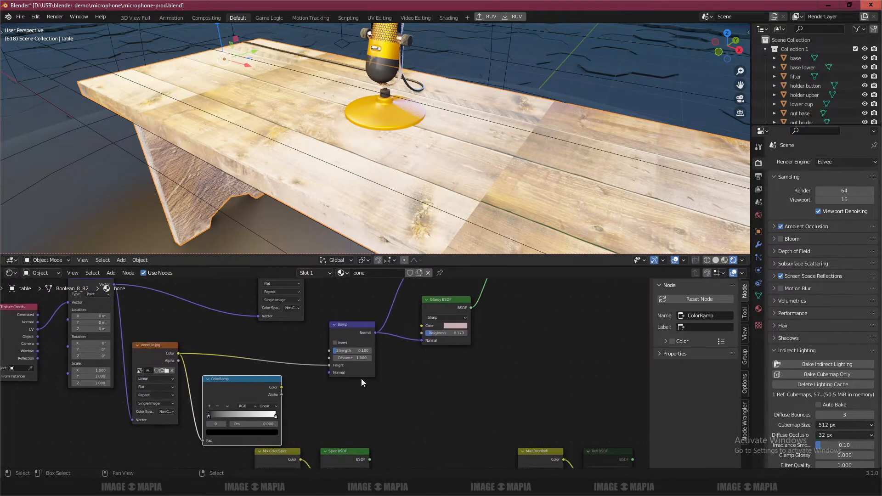
scroll(362, 380, "down", 1)
mouse_move(383, 396)
middle_mouse_down()
mouse_move(332, 346)
mouse_move(305, 343)
middle_mouse_up()
left_click_drag(545, 448, 430, 376)
key("x")
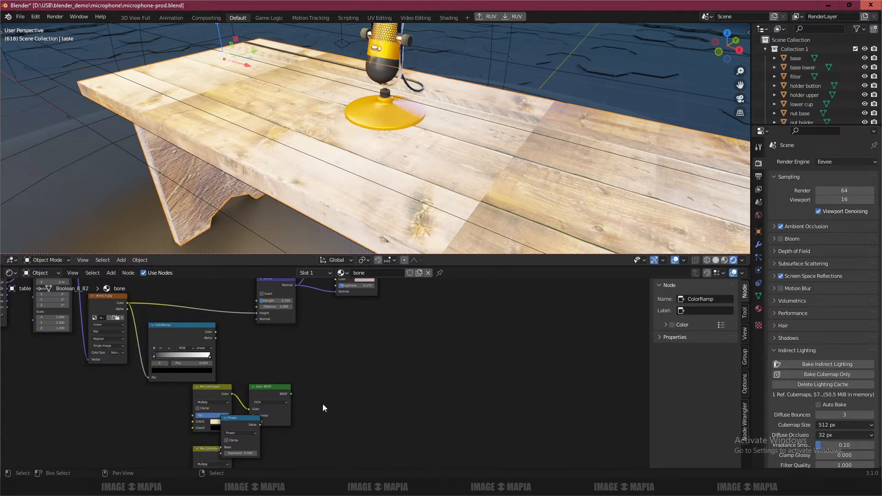
- Delete the leftover Mix Color, Spec BSDF and Power nodes below the ColorRamp
middle_click_drag(322, 404, 415, 359)
left_click_drag(406, 438, 319, 368)
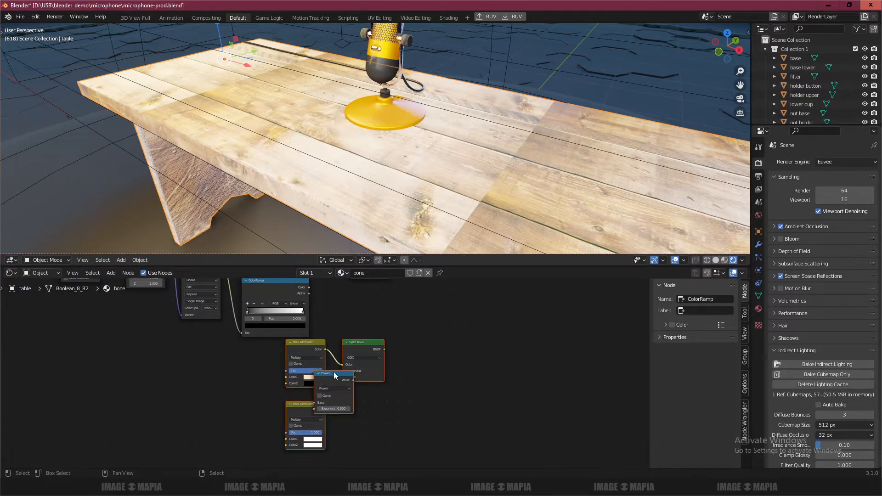
key("x")
- Duplicate the wood_ln.jpg image texture node and place the copy below the Glossy BSDF
middle_click_drag(345, 347, 328, 436)
middle_click_drag(373, 385, 355, 433)
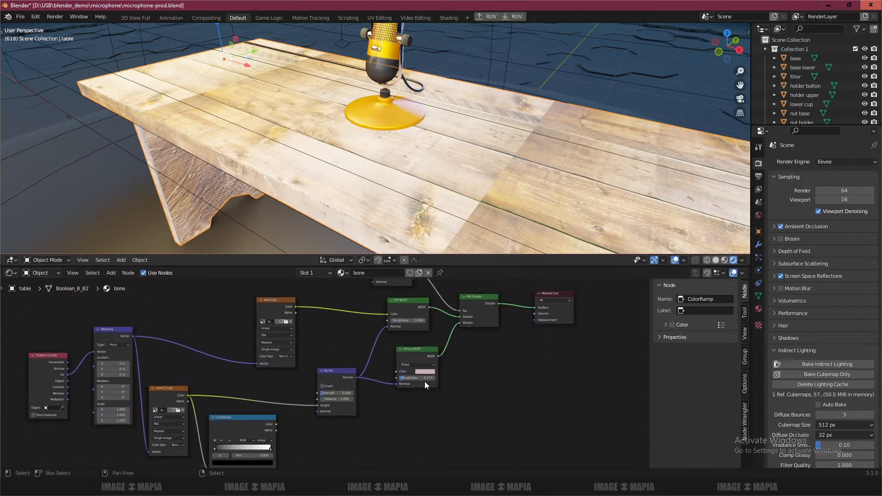
middle_click_drag(424, 382, 374, 385)
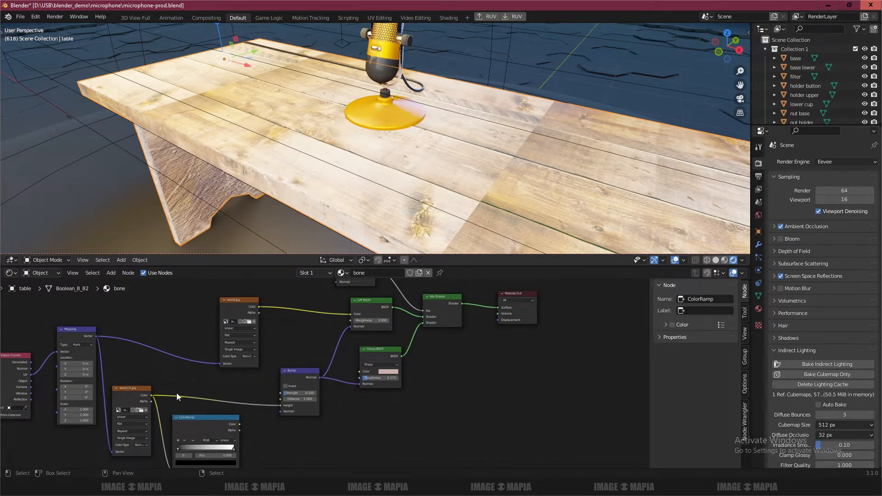
left_click(131, 388)
key("shift+d")
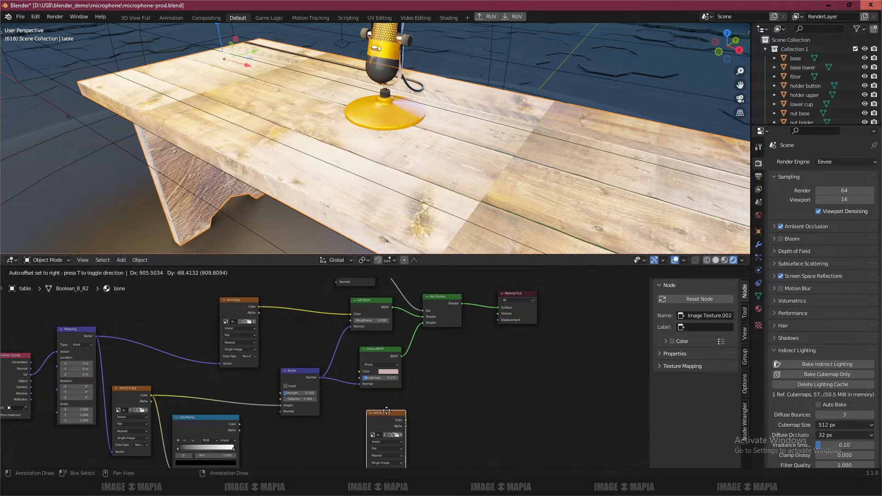
left_click(385, 413)
- Connect the Mapping node's Vector output to the duplicated image texture's Vector input
middle_click_drag(114, 348, 150, 304)
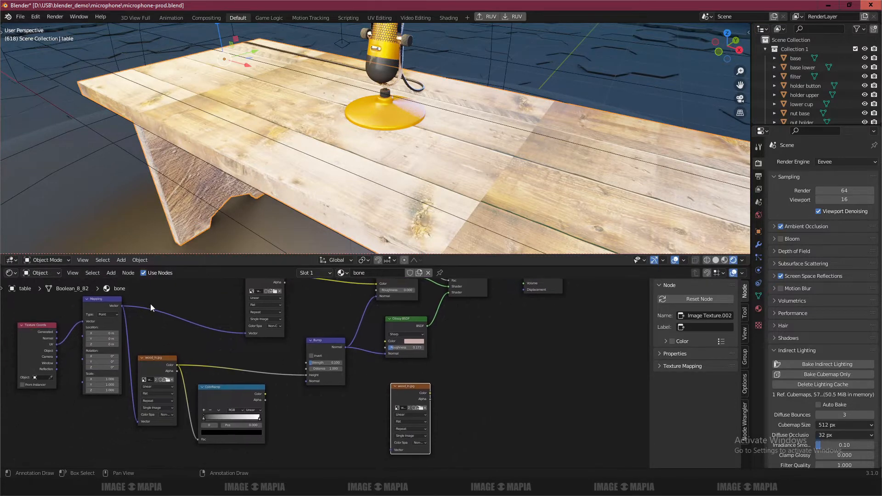
left_click_drag(122, 305, 391, 452)
scroll(398, 423, "up", 1)
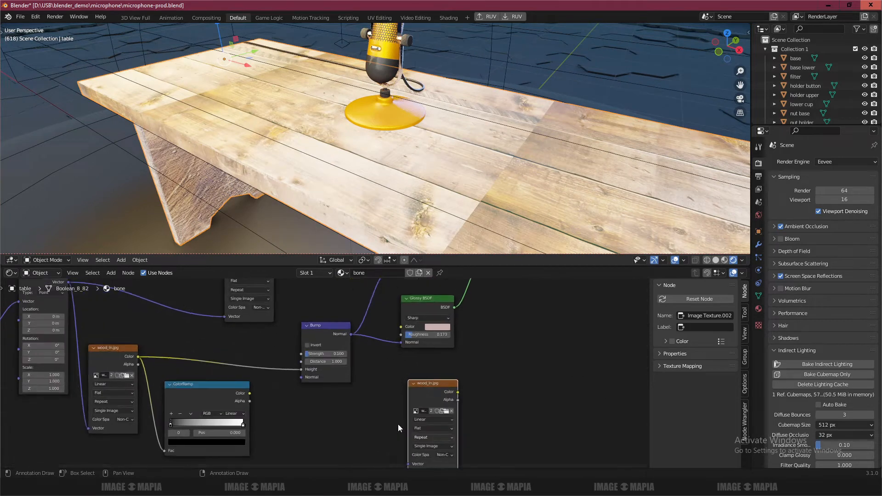
scroll(111, 302, "down", 1)
left_click_drag(105, 297, 398, 417)
- Add a Displacement node beside the duplicated image texture
middle_click_drag(418, 382, 325, 438)
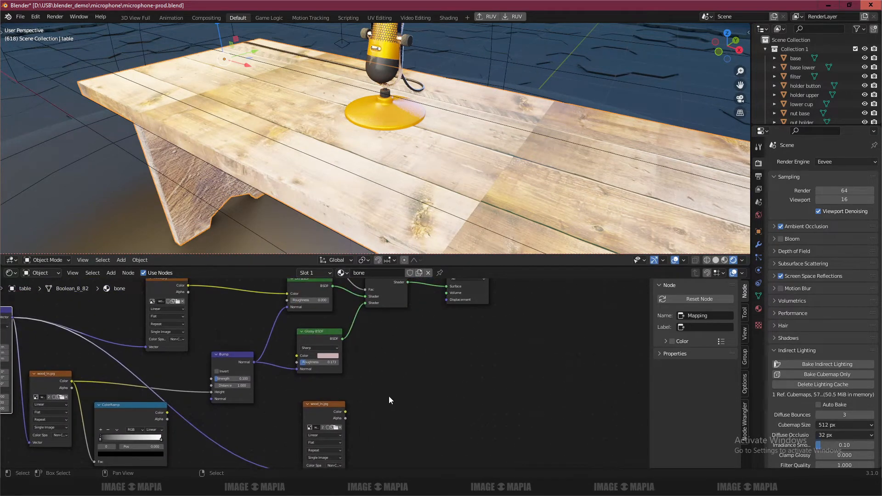
key("shift+a")
type("sdis")
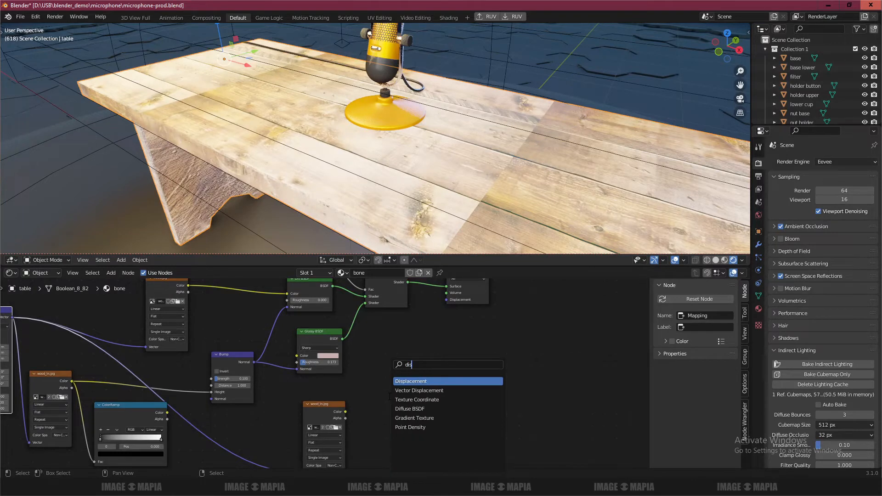
key("Return")
left_click(379, 387)
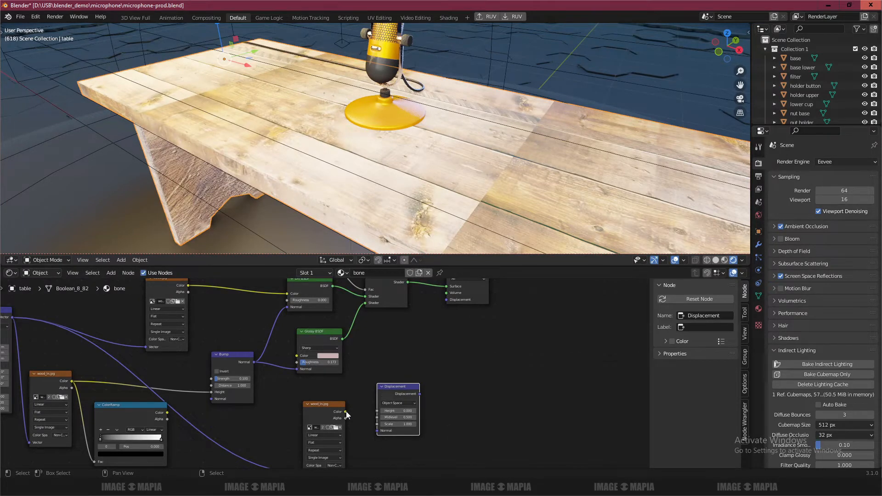
- Connect the duplicated texture's Color to the Displacement node's Height and its output to the Material Output's Displacement
scroll(346, 411, "up", 2)
left_click_drag(314, 380, 366, 381)
middle_click_drag(429, 349, 307, 419)
scroll(307, 419, "down", 1)
left_click_drag(302, 424, 338, 304)
- Insert a Math node on the link between the Displacement node and the Material Output
key("shift+a")
left_click(348, 360)
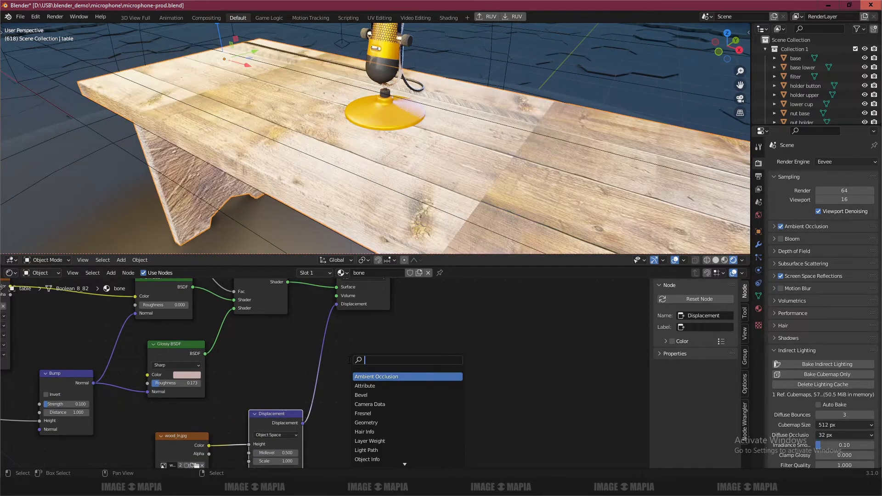
type("math")
key("Return")
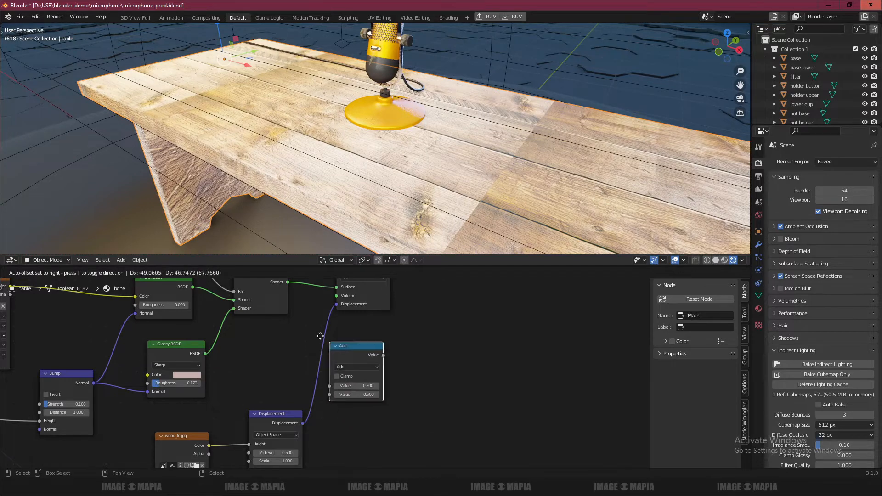
left_click(334, 331)
- Switch the Math node's operation to Multiply and set its second value to 0.2
left_click(353, 355)
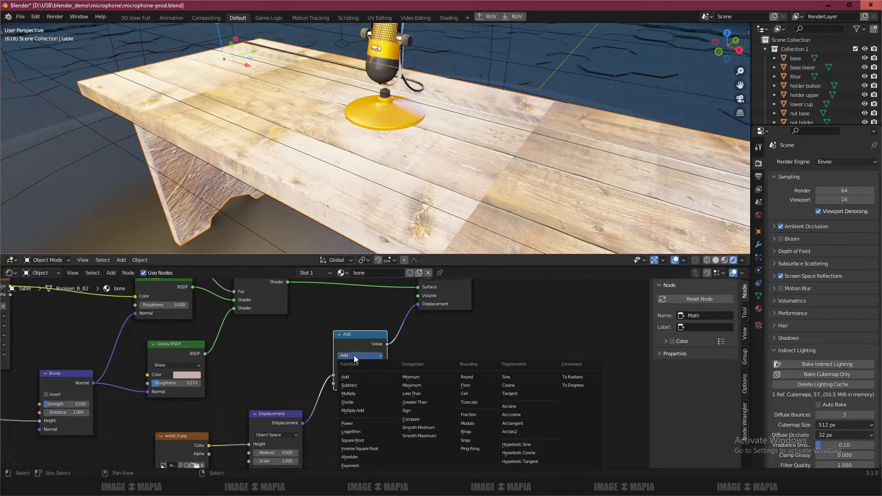
left_click(352, 393)
left_click(360, 384)
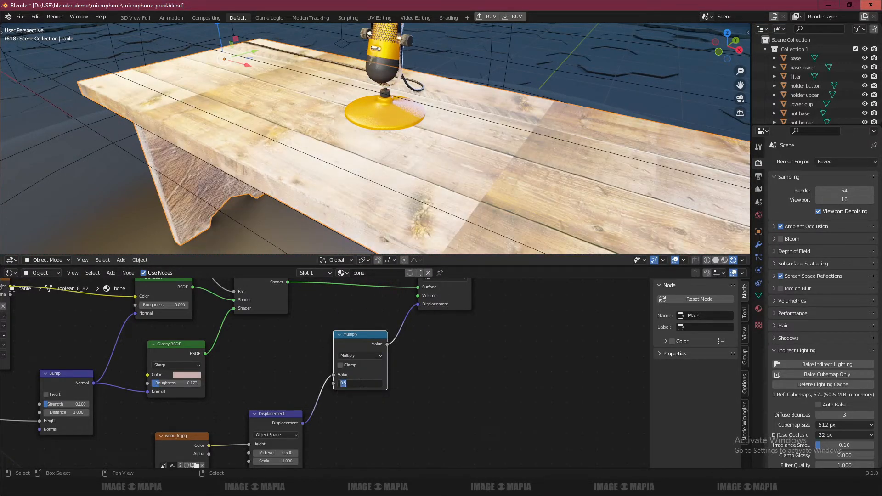
type(".2")
key("Return")
- Load wood_h.jpg into the image texture that feeds the Displacement node
scroll(371, 359, "up", 3)
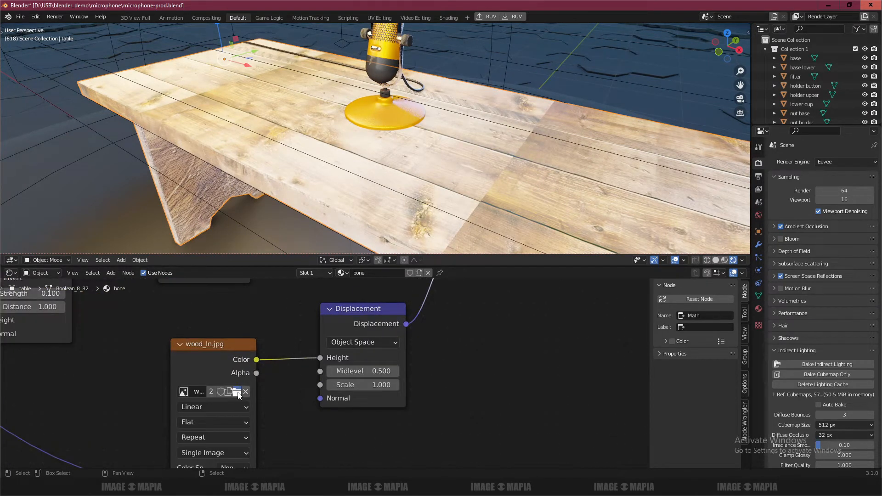
left_click(237, 392)
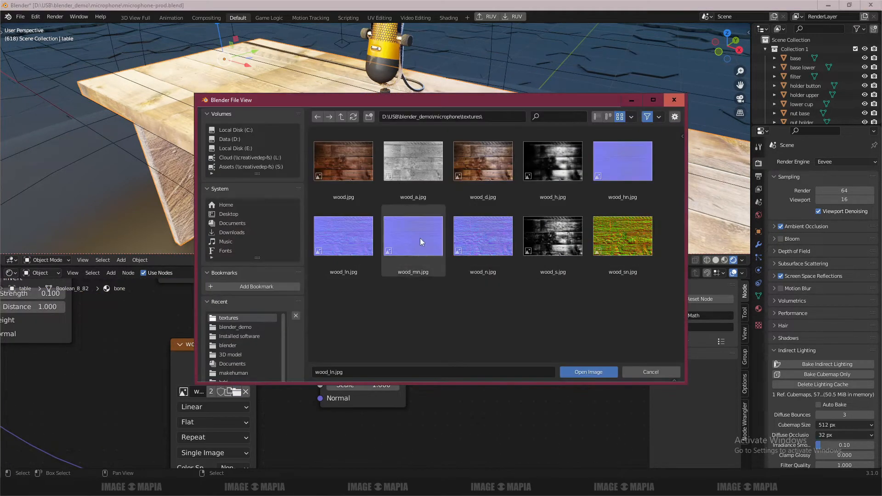
left_click(549, 153)
double_click(549, 154)
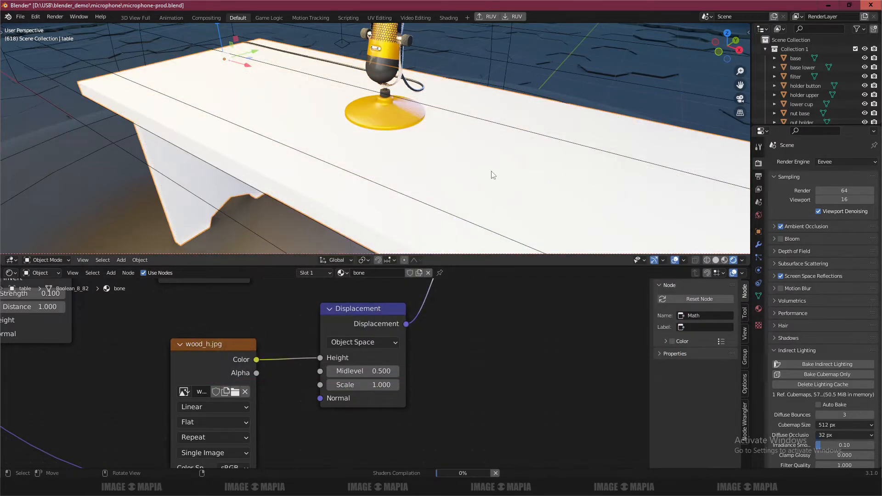
- Set the Multiply node's value to 1 and inspect the tabletop from a closer angle
scroll(455, 191, "up", 2)
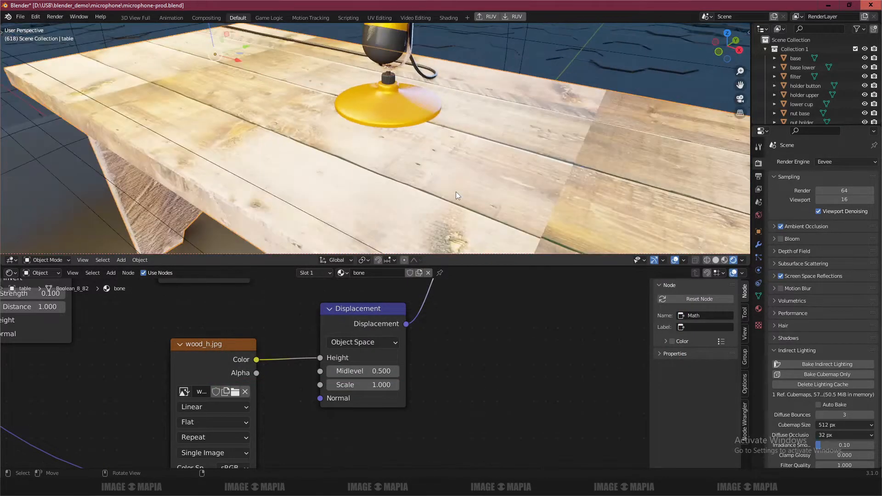
middle_click_drag(383, 382, 360, 464)
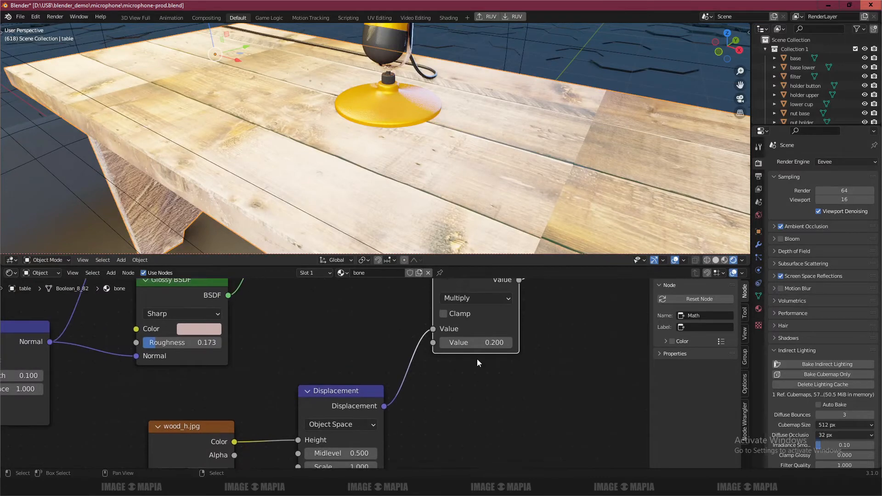
mouse_move(477, 344)
left_mouse_down()
mouse_move(497, 343)
mouse_move(481, 343)
left_mouse_up()
middle_click_drag(401, 239, 390, 227)
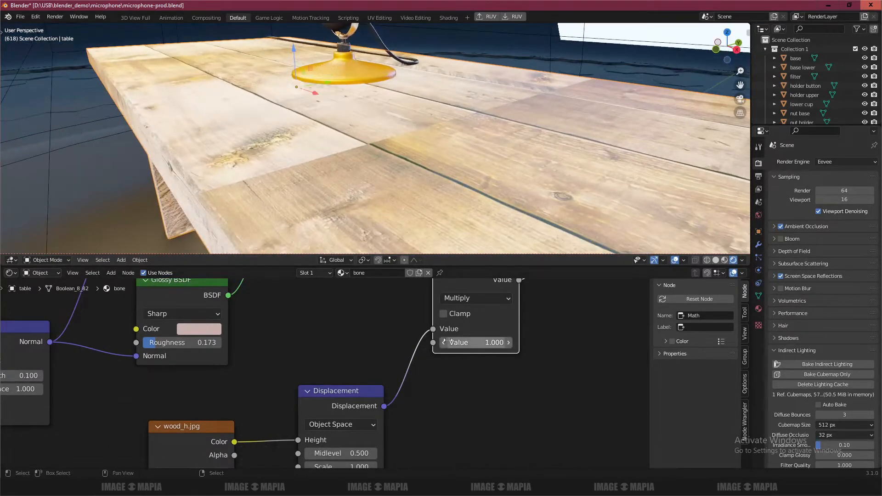
- Lower the Multiply node's value to -26.6 and inspect the wood surface up close
mouse_move(477, 343)
left_mouse_down()
mouse_move(545, 343)
mouse_move(486, 343)
left_mouse_up()
middle_click_drag(476, 343, 459, 359)
left_click_drag(459, 359, 324, 359)
middle_click_drag(370, 242, 394, 30)
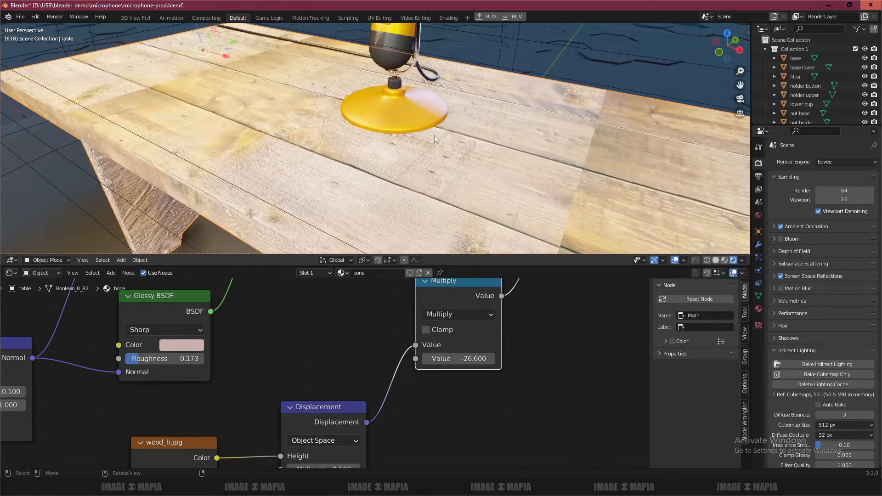
scroll(412, 156, "up", 5)
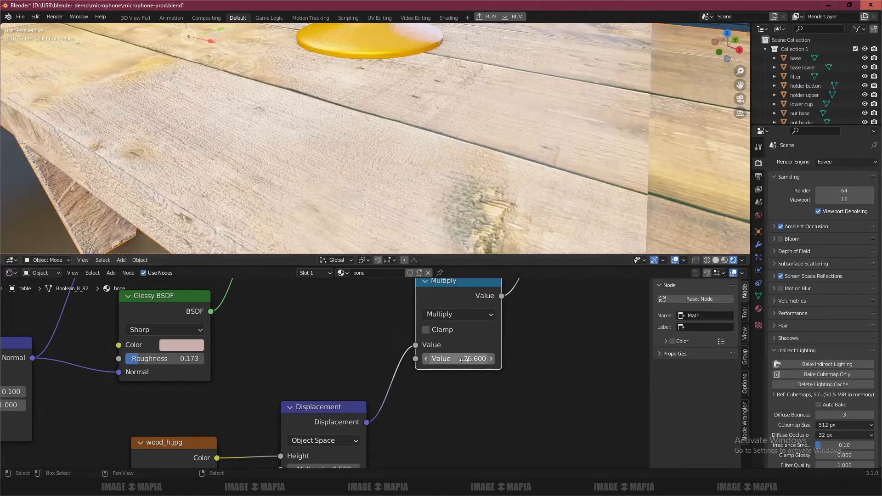
- Set the Multiply node's value to 0.3 and look over the whole tabletop
left_click(464, 360)
type("0.3")
key("Return")
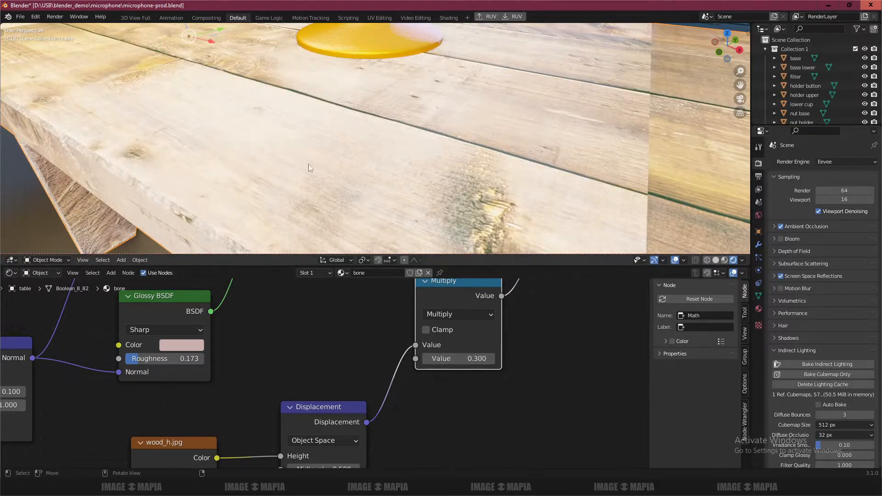
scroll(308, 164, "down", 6)
middle_click_drag(308, 164, 368, 164)
- Set the Mapping node's Y scale to 2
scroll(162, 390, "down", 5)
middle_click_drag(161, 390, 472, 339)
middle_click_drag(229, 382, 479, 361)
middle_click_drag(250, 354, 298, 413)
scroll(332, 387, "up", 6)
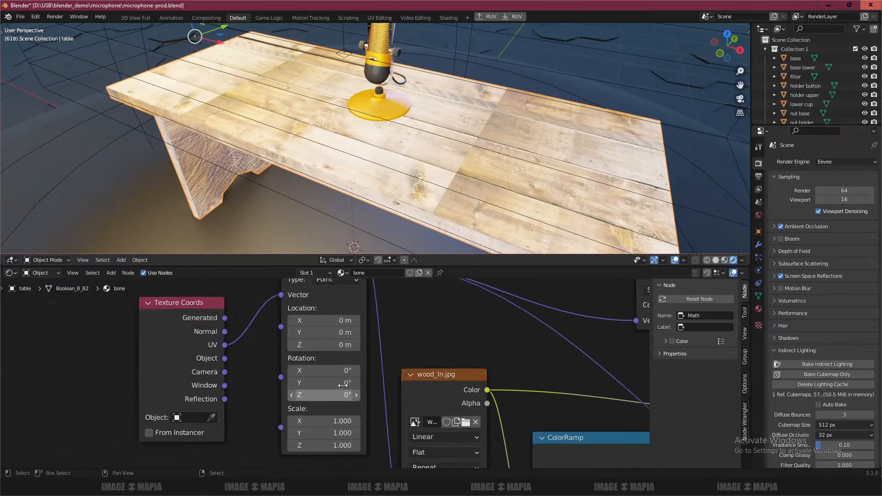
middle_click_drag(343, 342, 337, 364)
middle_click_drag(357, 438, 341, 371)
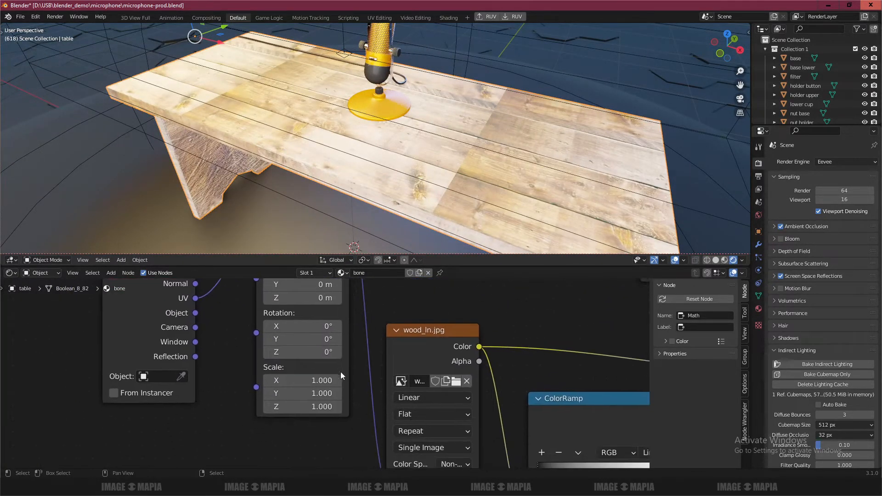
left_click(325, 394)
key("Return")
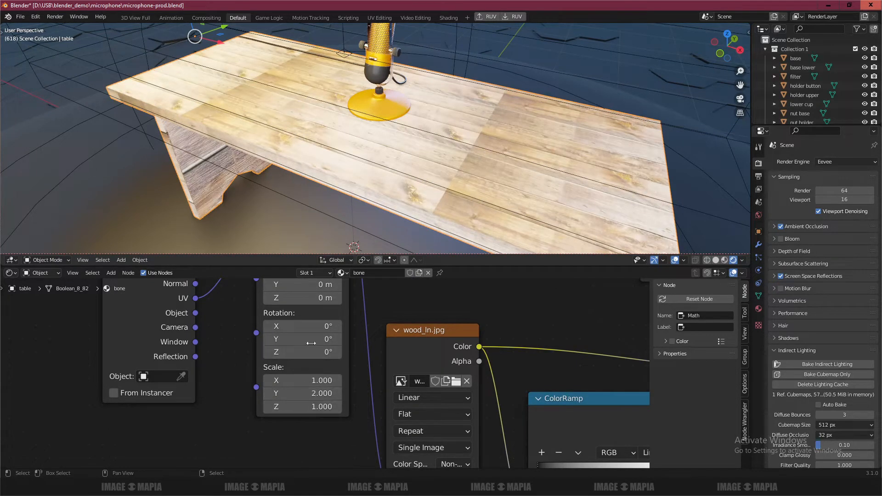
- Increase the Mapping node's X scale in small increments and inspect the planks around the microphone base
middle_click_drag(303, 338, 295, 367)
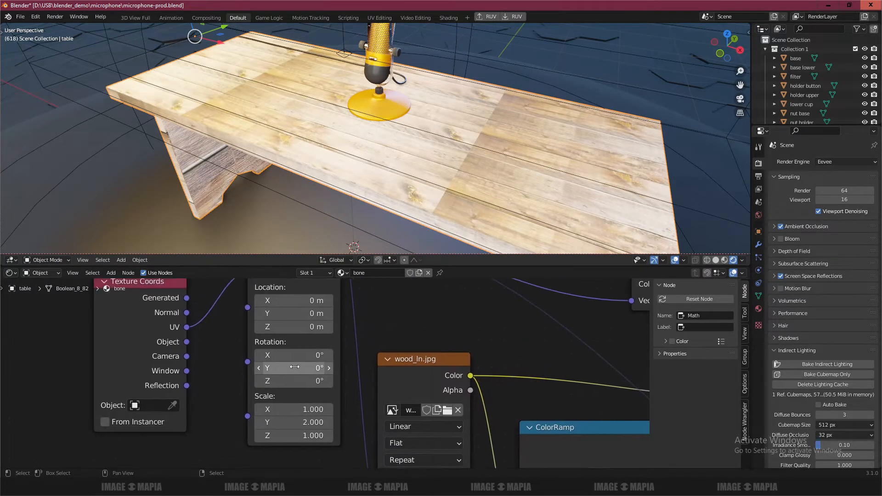
left_click(329, 409)
left_click(329, 409)
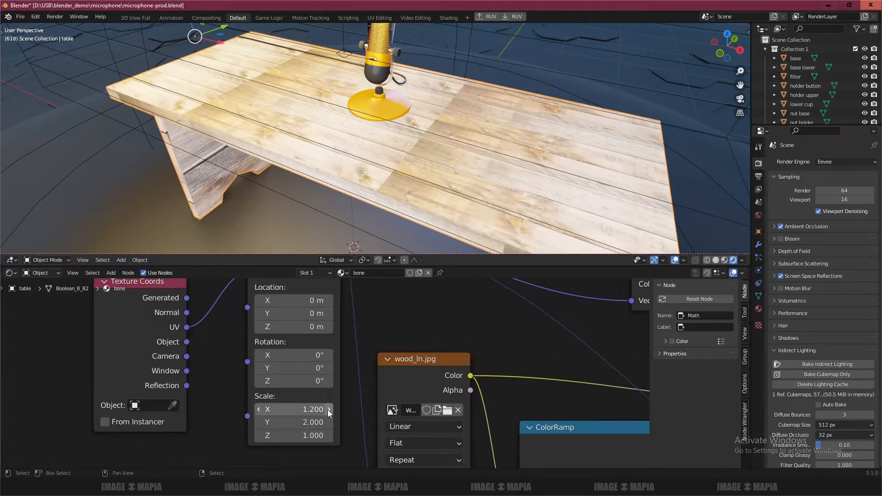
left_click(329, 410)
mouse_move(351, 208)
middle_mouse_down()
mouse_move(329, 222)
mouse_move(360, 195)
mouse_move(359, 222)
middle_mouse_up()
scroll(330, 215, "up", 4)
- Set the Mapping node's X scale to 2 and view the whole table
left_click(294, 409)
type("2")
key("Return")
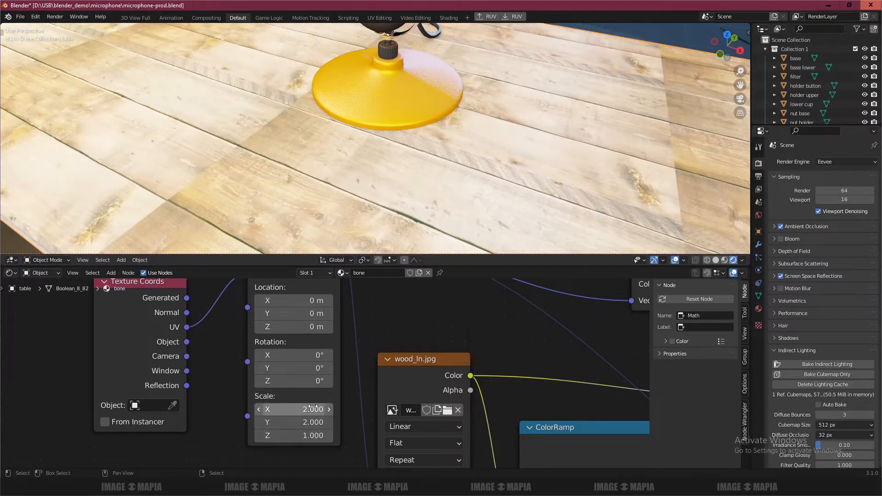
scroll(302, 167, "down", 8)
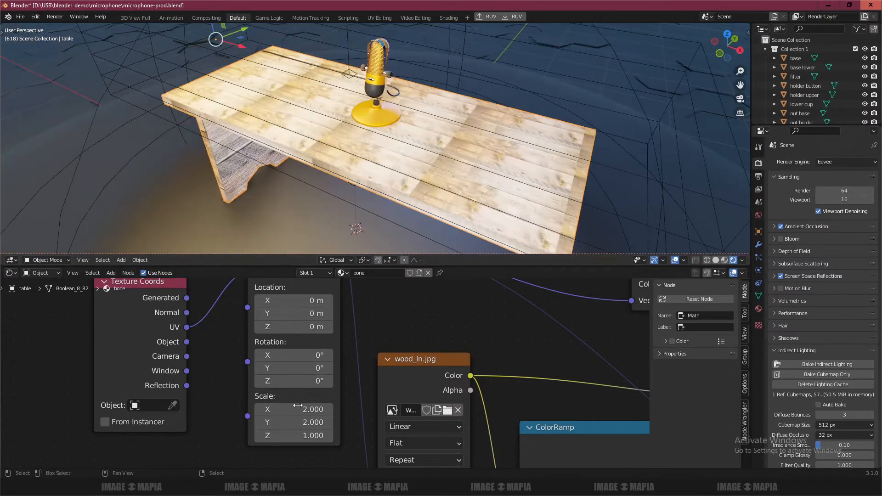
- Set the Mapping node's X scale back to 1
left_click(300, 409)
type("1")
key("Return")
- Try a Z scale of 2 on the Mapping node, and set it back to 1
left_click(296, 436)
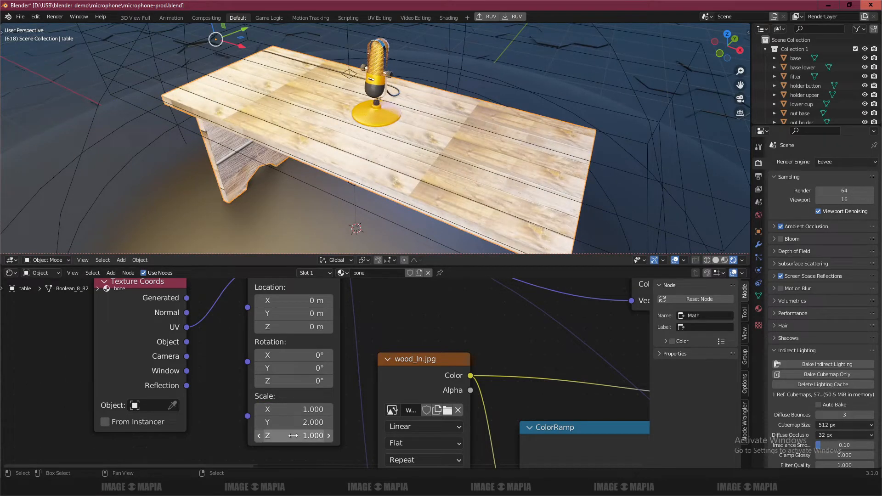
type("2")
key("Return")
left_click(296, 436)
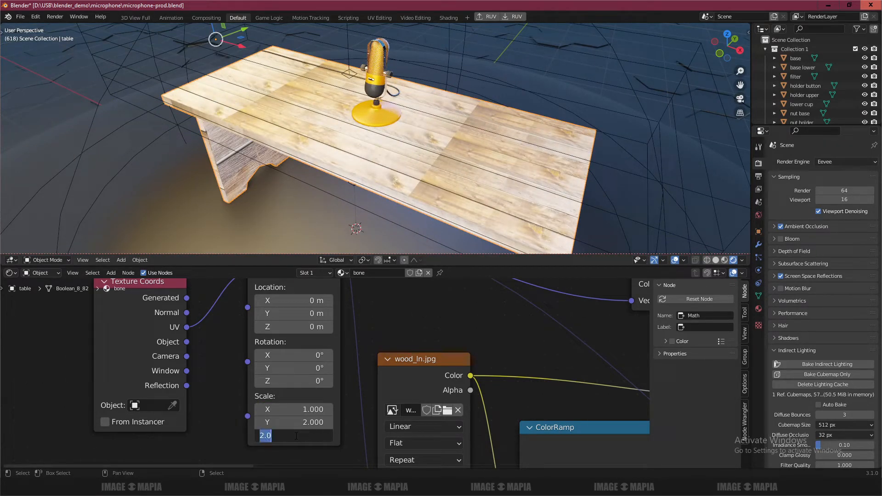
type("1")
key("Return")
- Set the Mapping node's Y scale to 1, raise it in small increments to 1.3, and inspect the planks up close
left_click(298, 422)
type("1")
key("Return")
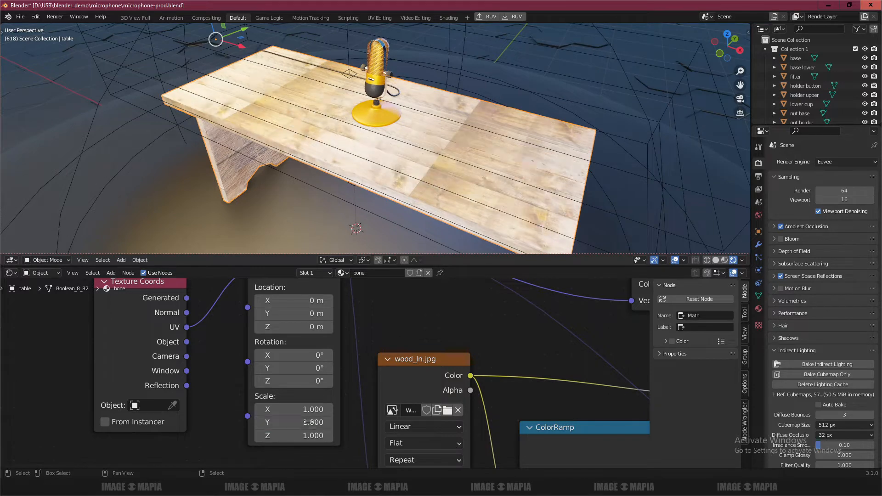
left_click(328, 422)
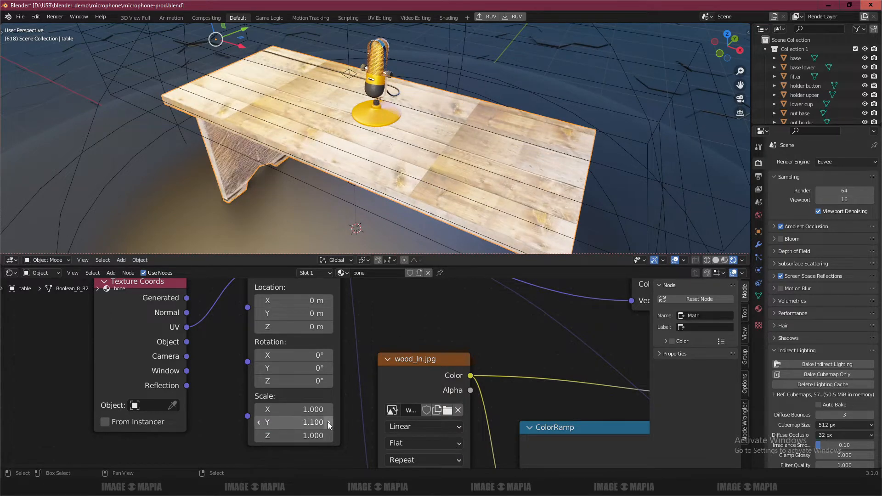
left_click(328, 423)
left_click(328, 422)
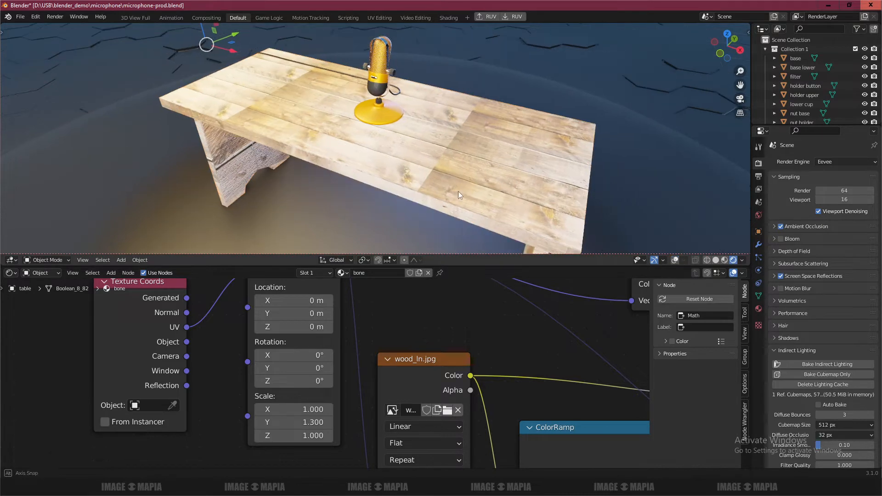
scroll(458, 191, "up", 6)
middle_click_drag(415, 179, 398, 166)
- Look over the table material's shader nodes and save the microphone-prod.blend file
scroll(338, 343, "down", 6)
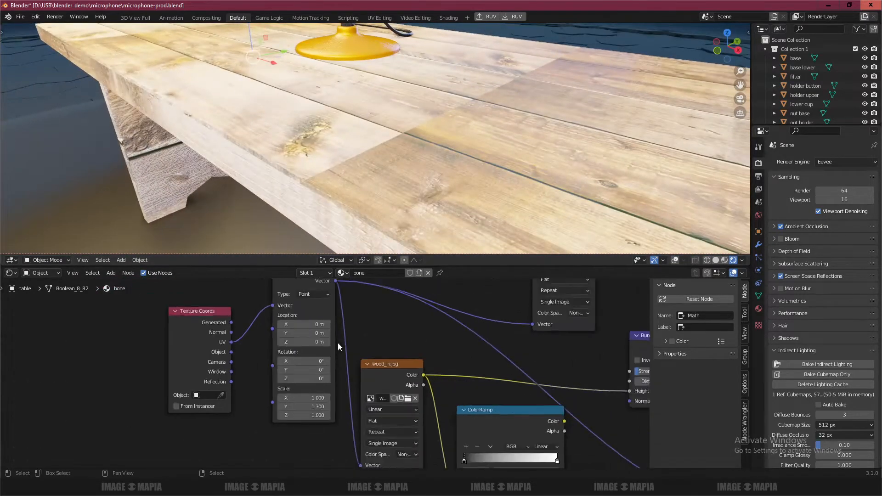
middle_click_drag(395, 395, 349, 384)
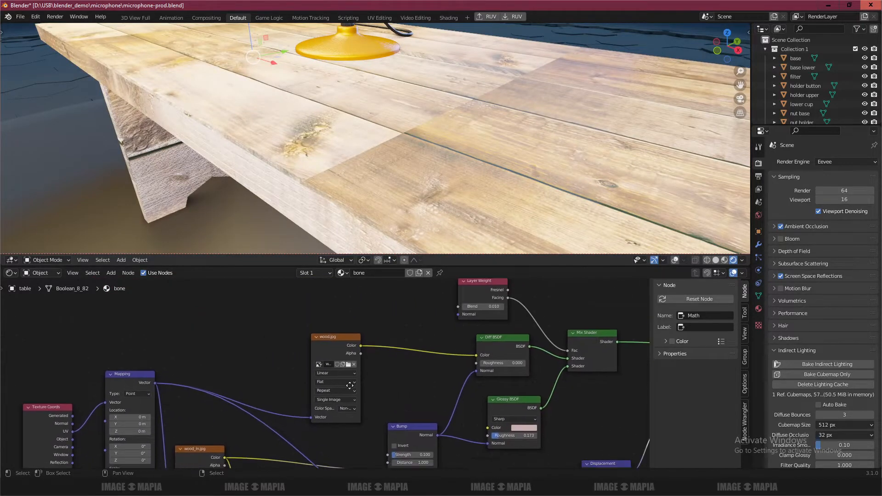
middle_click_drag(459, 392, 321, 378)
scroll(399, 384, "down", 1)
middle_click_drag(422, 380, 460, 366)
scroll(448, 393, "up", 1)
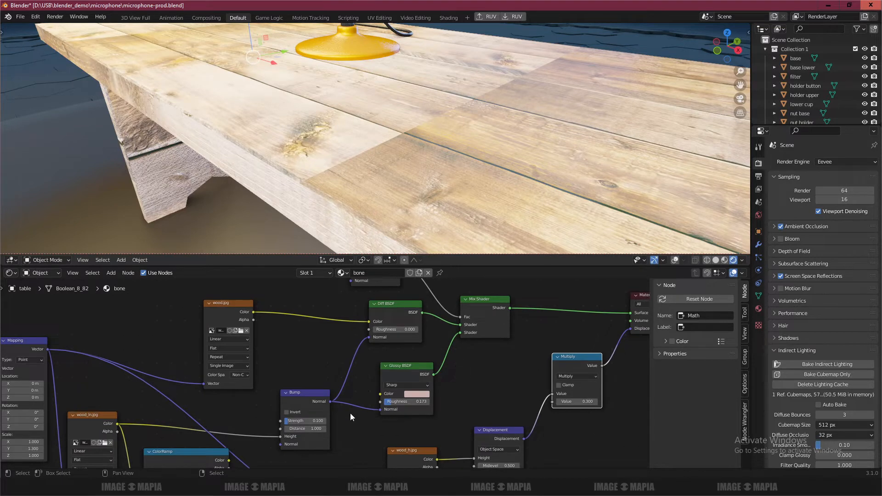
key("ctrl+s")
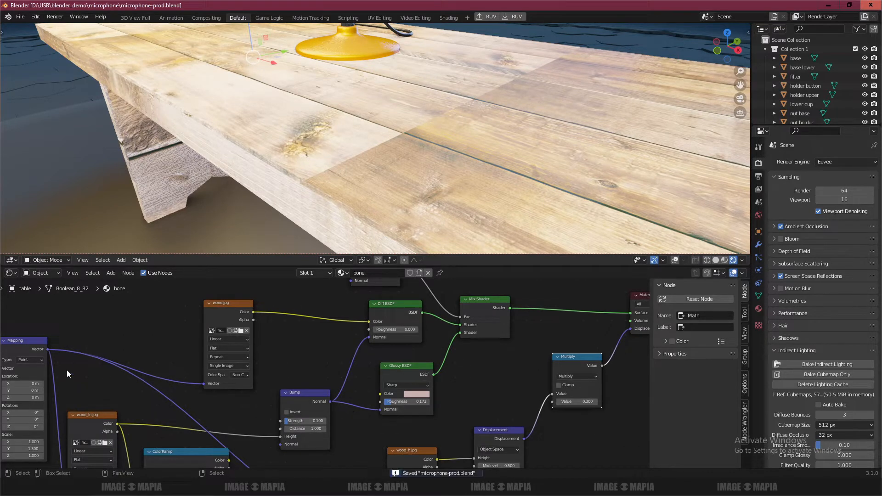
- Connect the wood.jpg texture's Color output to the Glossy BSDF's Color input
middle_click_drag(108, 350, 148, 346)
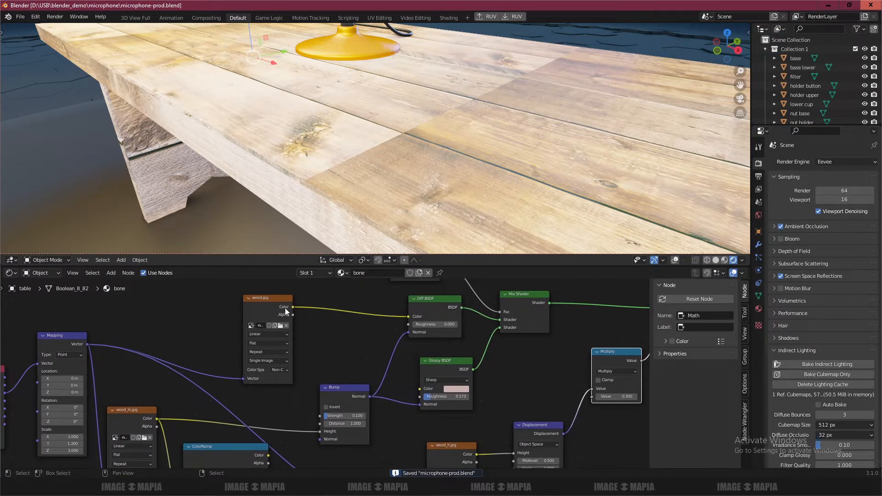
left_click_drag(292, 307, 419, 391)
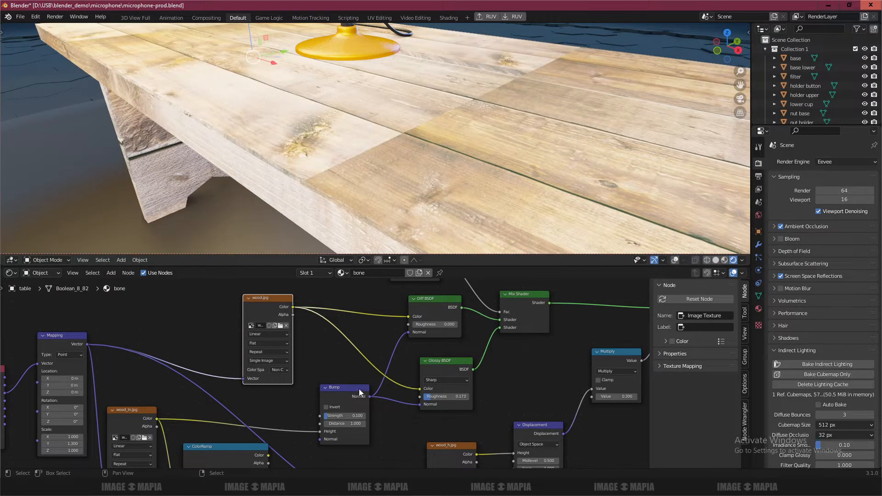
left_click_drag(359, 389, 351, 391)
middle_click_drag(416, 395, 386, 392)
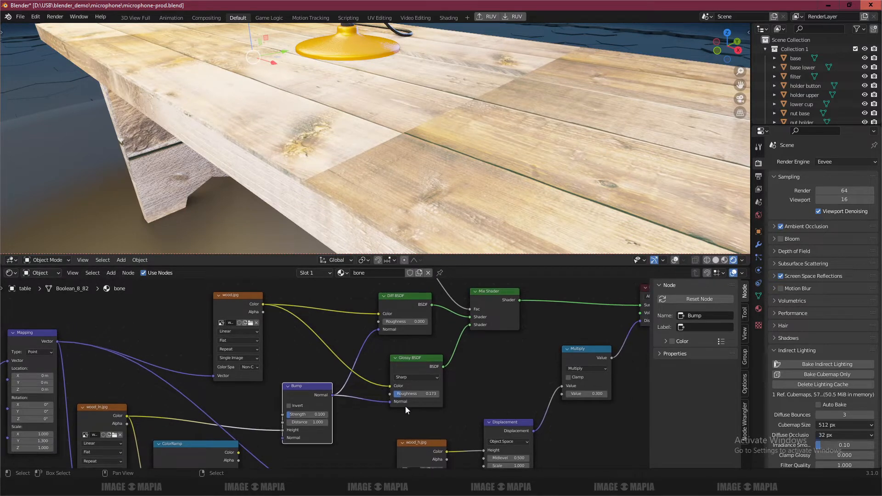
- Raise the Layer Weight node's Blend to 0.05 and further to 0.85 to test stronger gloss on the table
left_click(420, 395)
middle_click_drag(420, 336, 423, 396)
scroll(407, 349, "up", 3)
scroll(407, 352, "up", 1)
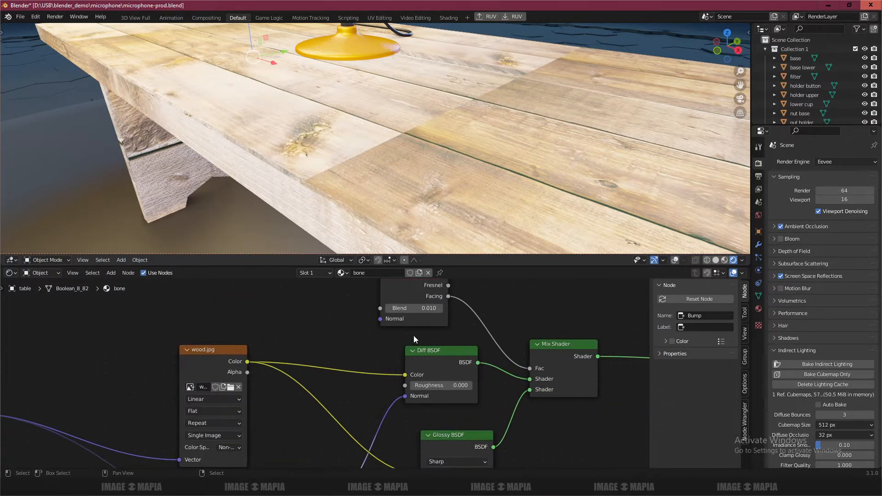
middle_click_drag(413, 336, 332, 368)
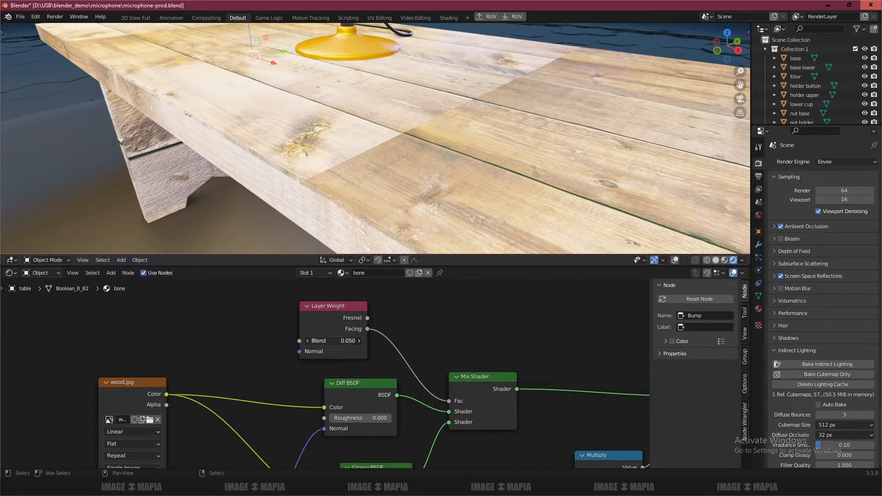
key("Return")
mouse_move(334, 341)
left_mouse_down()
mouse_move(308, 341)
mouse_move(327, 341)
left_mouse_up()
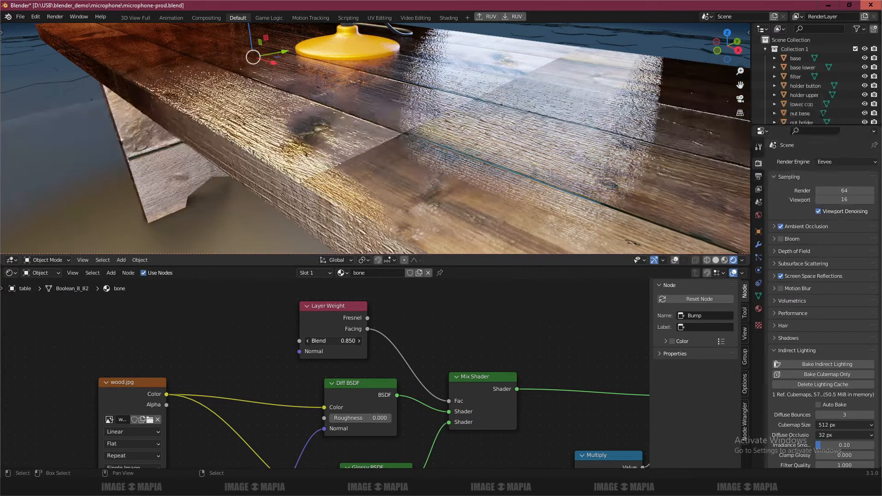
- Try Layer Weight Blend values of 0.5 and 0.6, viewing the tabletop's reflections with each value
left_click(346, 340)
type(".5")
key("Return")
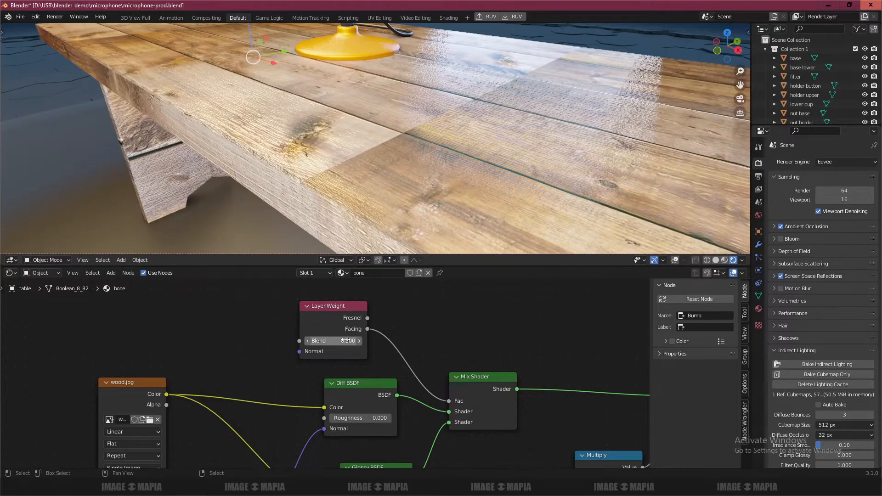
mouse_move(340, 167)
middle_mouse_down()
mouse_move(357, 180)
mouse_move(341, 172)
middle_mouse_up()
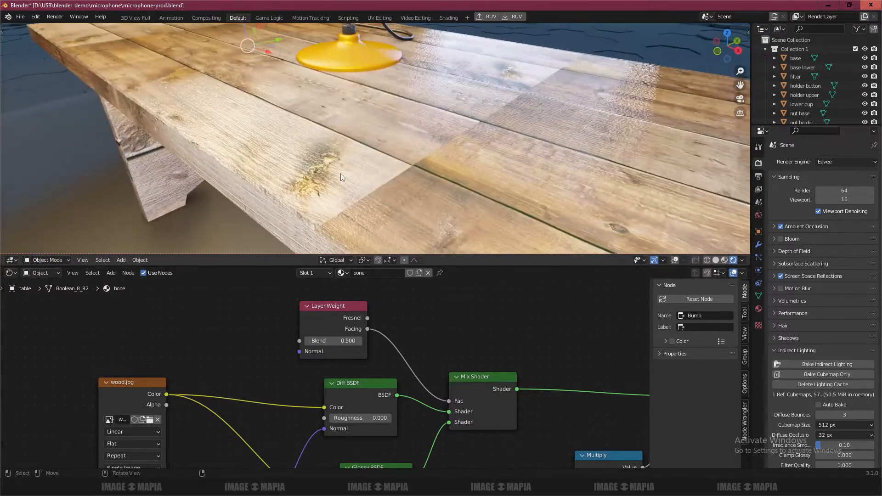
left_click(346, 340)
type(".6")
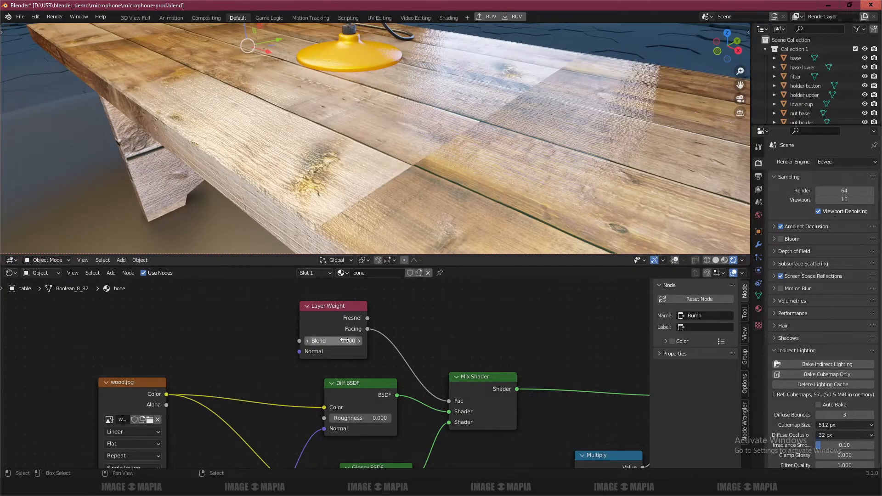
key("Return")
middle_click_drag(370, 227, 362, 140)
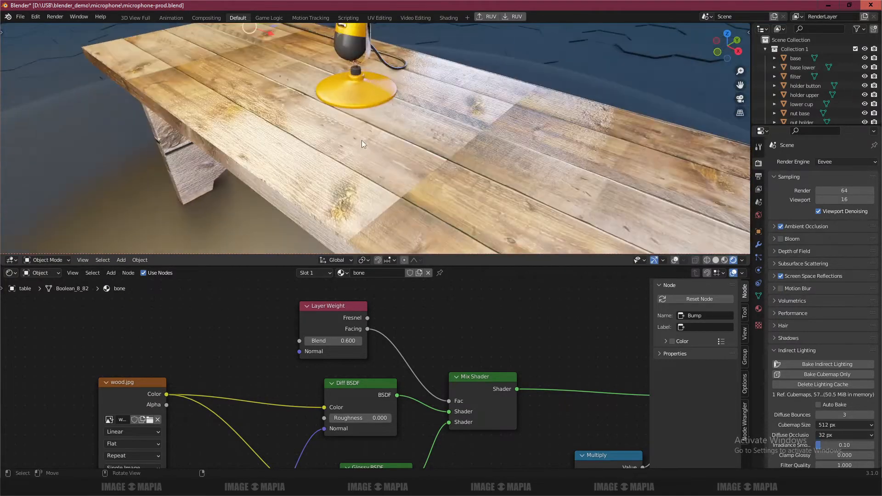
- Set the Layer Weight node's Blend to 0.8, view the whole table, and save the file
left_click(349, 340)
type(".8")
key("Return")
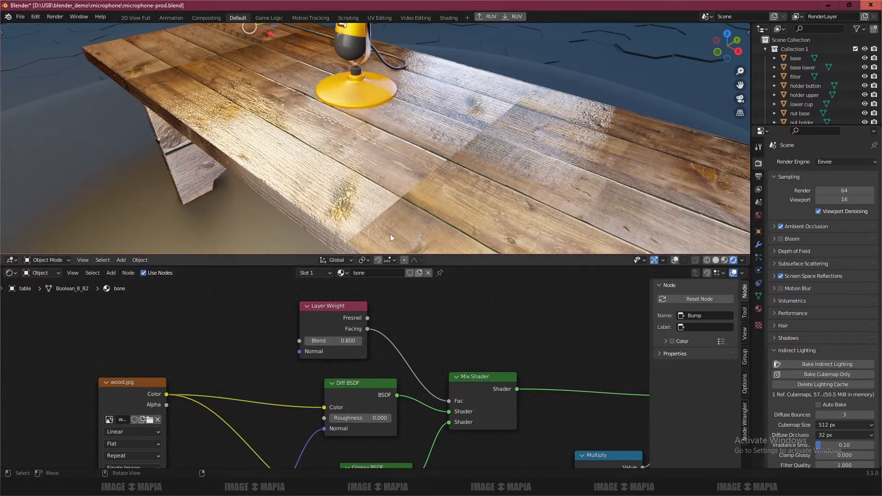
mouse_move(390, 234)
middle_mouse_down()
mouse_move(400, 186)
mouse_move(393, 188)
mouse_move(382, 153)
mouse_move(398, 211)
mouse_move(386, 186)
mouse_move(383, 205)
middle_mouse_up()
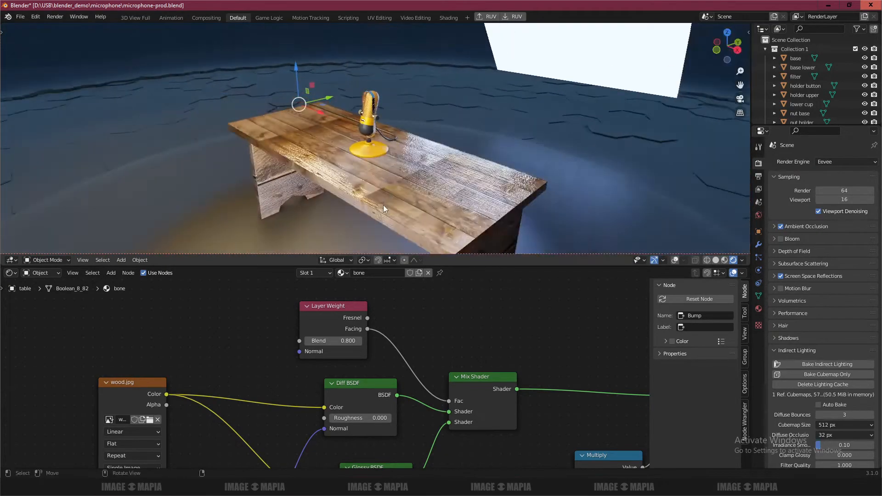
scroll(384, 205, "up", 4)
key("ctrl+s")
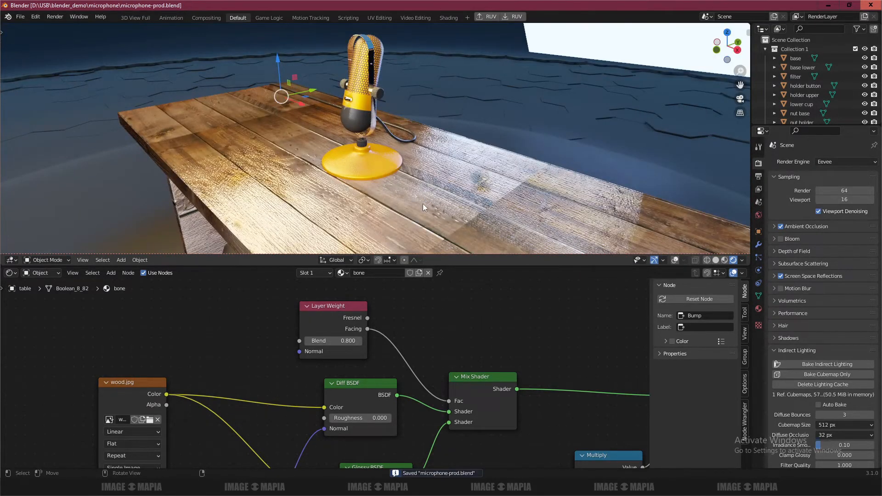
- Set the Bump node's Strength to 0.05 and inspect the wood surface around the microphone base
scroll(423, 203, "up", 6)
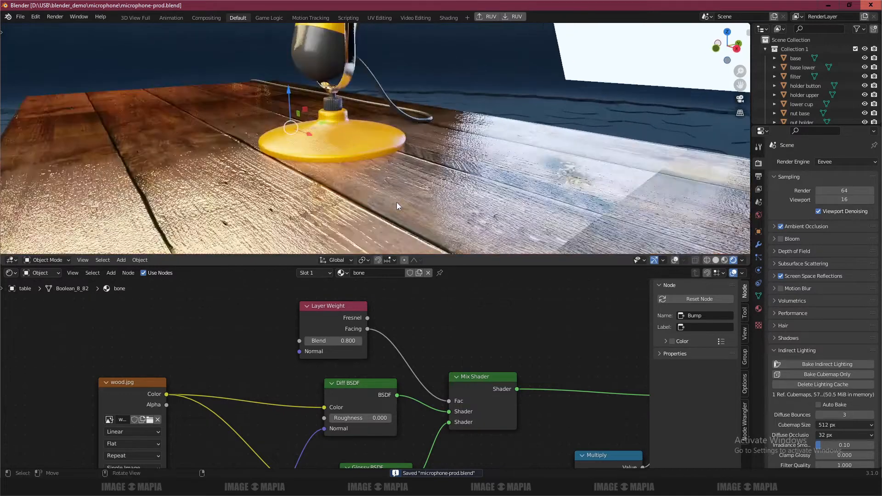
middle_click_drag(376, 394, 495, 361)
scroll(374, 382, "down", 1)
scroll(401, 389, "up", 5)
left_click(411, 380)
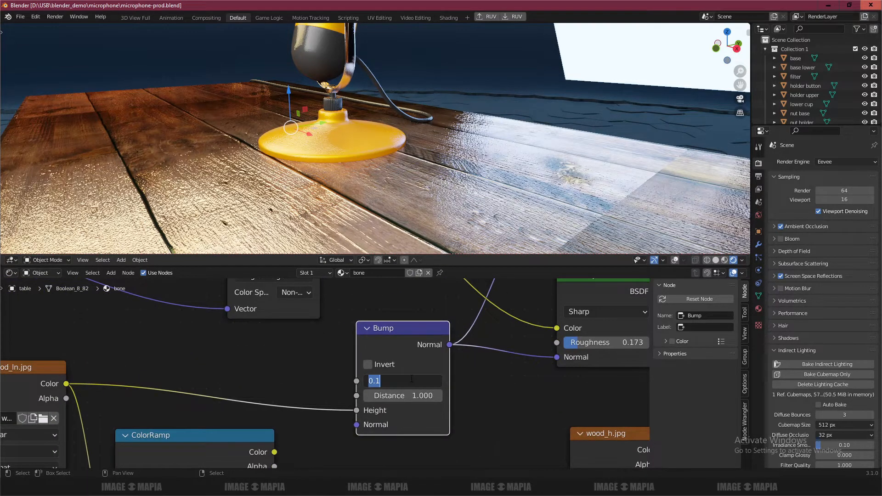
type(".05")
key("Return")
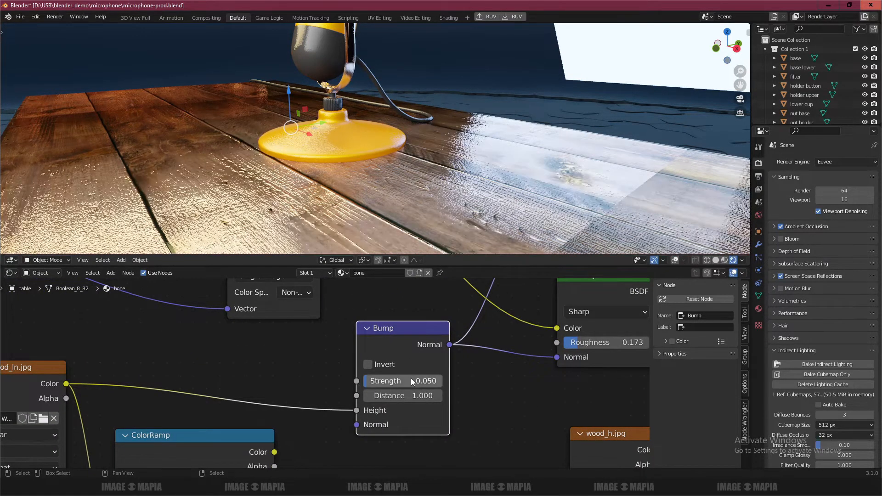
mouse_move(412, 215)
middle_mouse_down()
mouse_move(428, 219)
mouse_move(420, 223)
middle_mouse_up()
- Try Glossy BSDF Roughness values of 0.05 and 0.3 on the table material
scroll(511, 354, "down", 2)
middle_click_drag(511, 354, 406, 404)
scroll(406, 403, "up", 2)
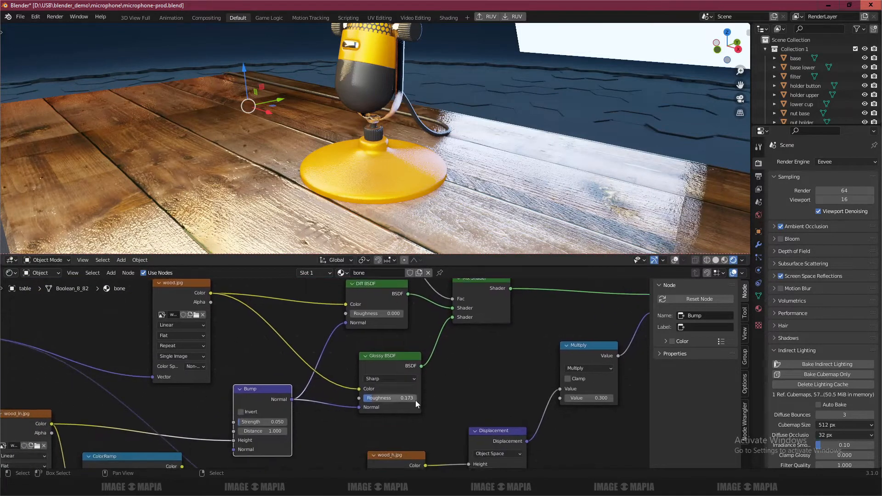
left_click(427, 407)
key("BackSpace")
type(".05")
key("Return")
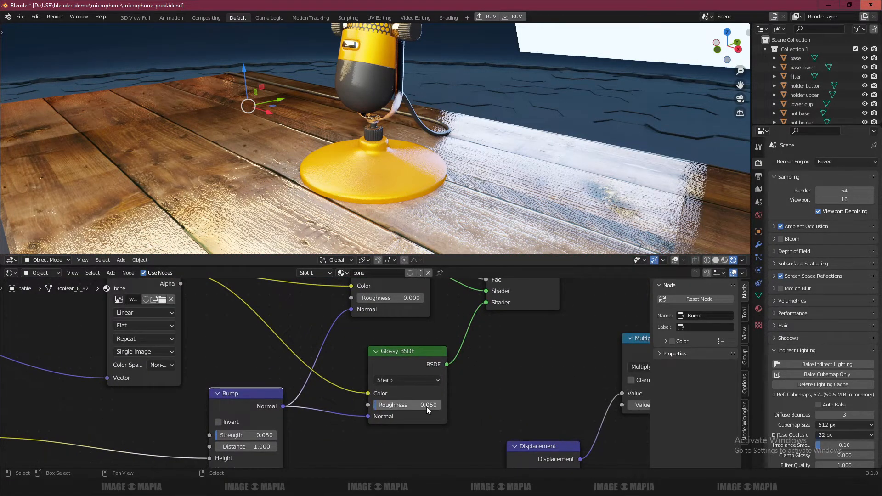
left_click(427, 406)
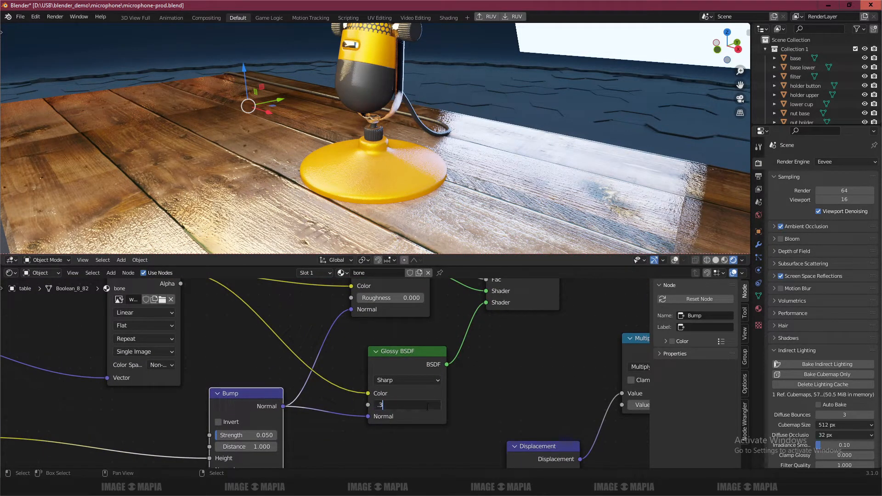
key("Return")
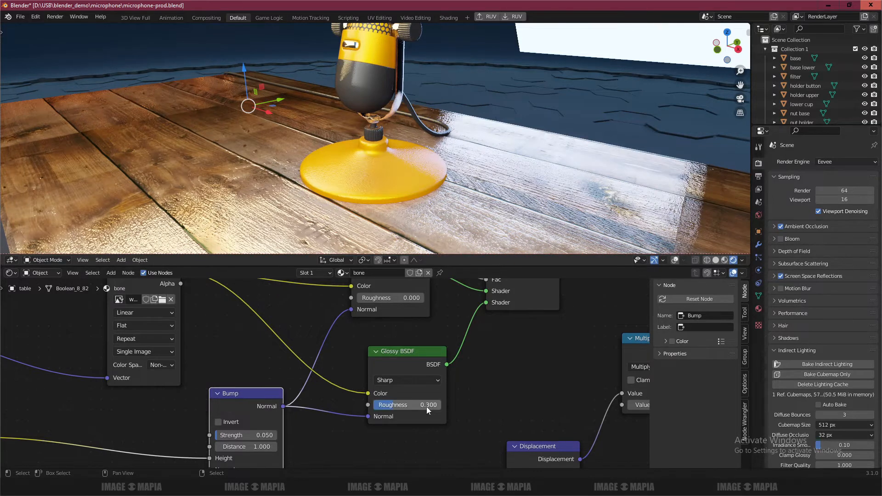
- Set the Glossy BSDF's Roughness to 0.15 and save the file
left_click(404, 404)
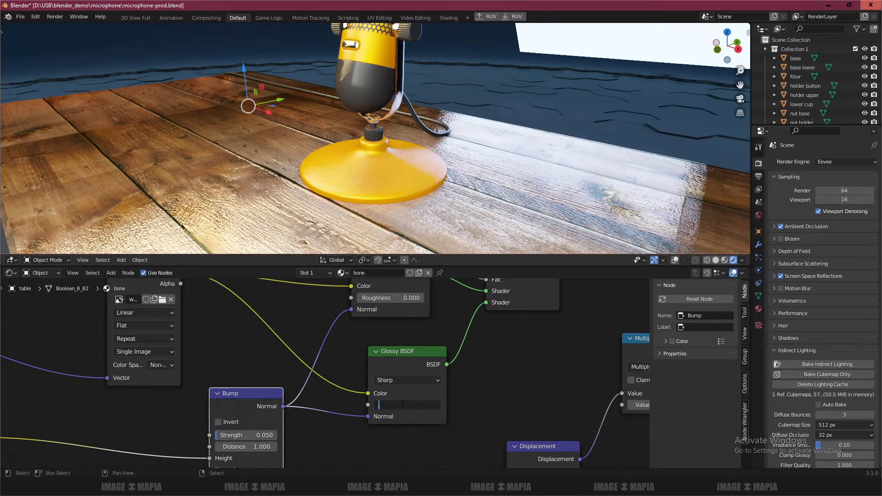
key("Return")
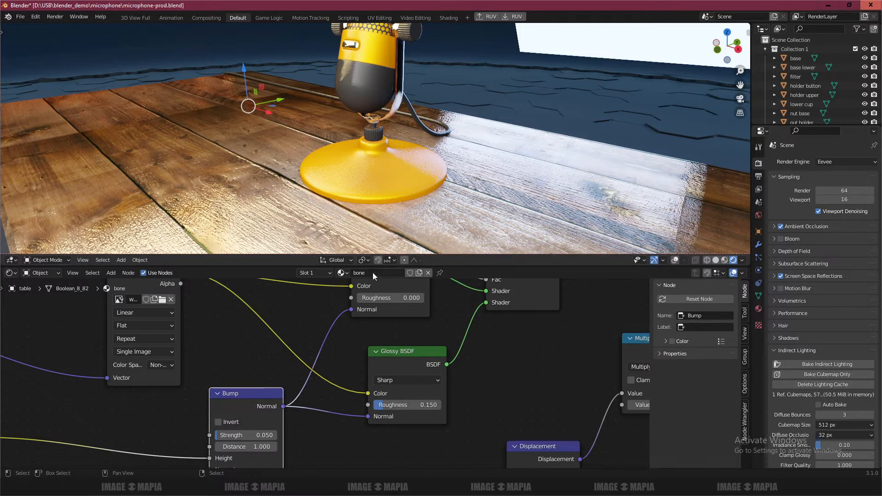
key("ctrl+s")
- Switch the viewport to Material Preview shading and inspect the tabletop around the microphone
left_click(725, 260)
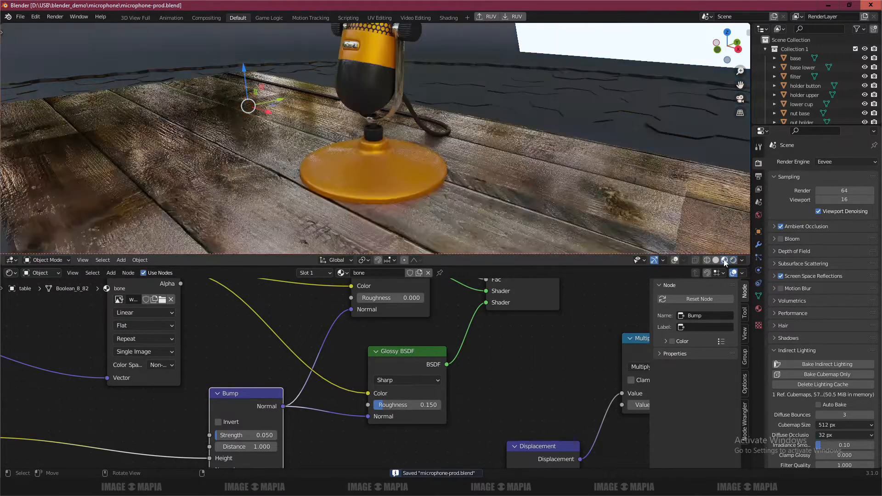
middle_click_drag(454, 178, 413, 134)
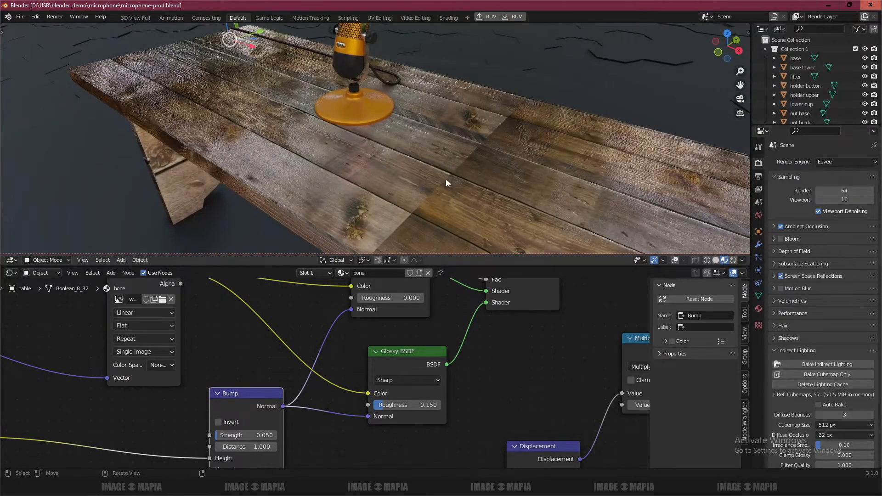
mouse_move(448, 181)
middle_mouse_down()
mouse_move(458, 196)
mouse_move(446, 184)
middle_mouse_up()
- Set the color space of the wood_h.jpg height texture feeding the Displacement node to Non-Color
scroll(206, 377, "down", 3)
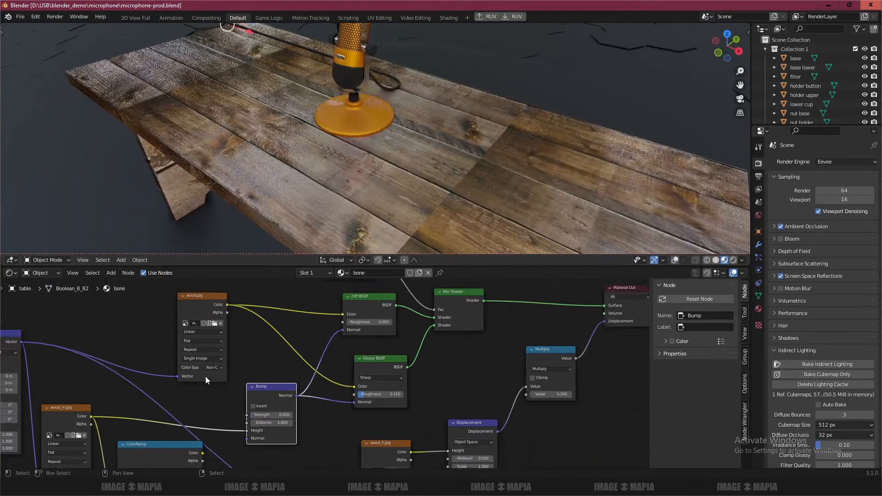
middle_click_drag(205, 376, 353, 342)
middle_click_drag(438, 391, 430, 369)
scroll(410, 440, "up", 3)
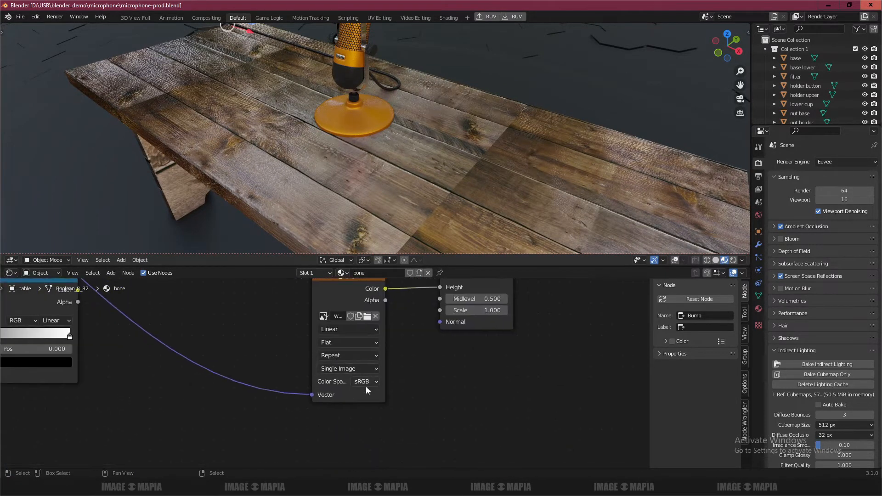
left_click(367, 380)
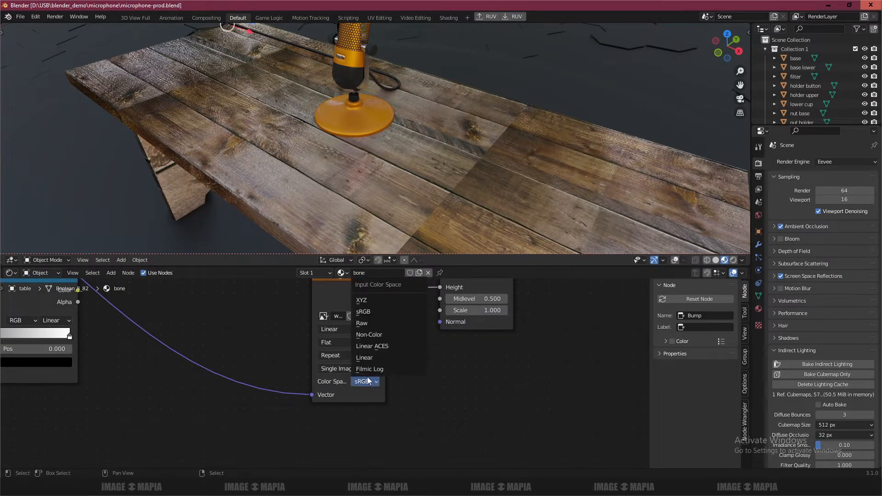
left_click(376, 336)
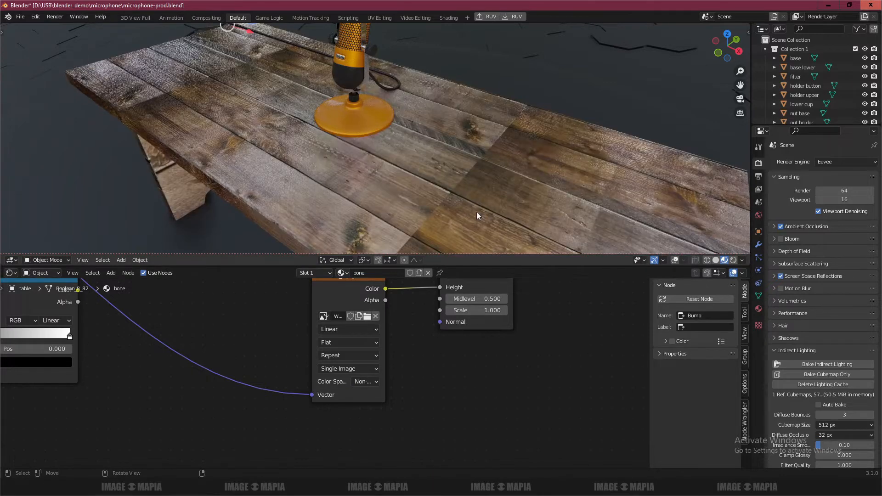
- Check the other textures' color spaces, set the wood.jpg color texture to sRGB and save the file
scroll(326, 365, "down", 3)
middle_click_drag(184, 381, 460, 434)
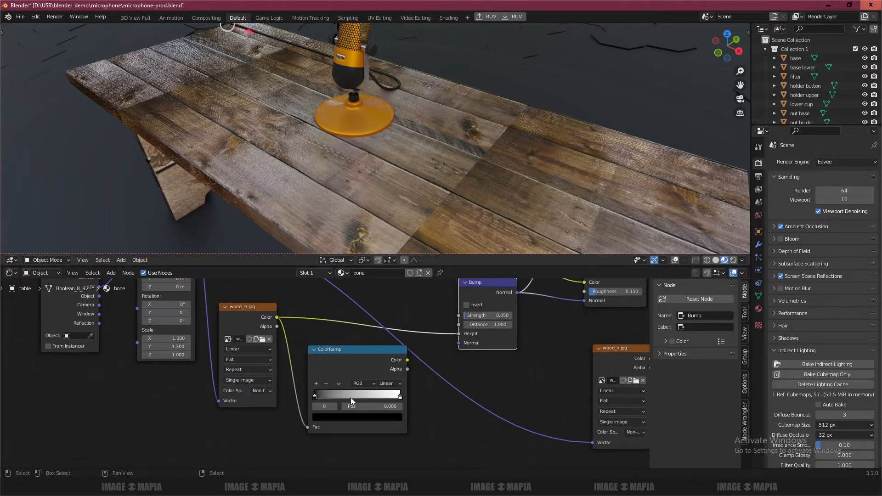
scroll(249, 397, "up", 2)
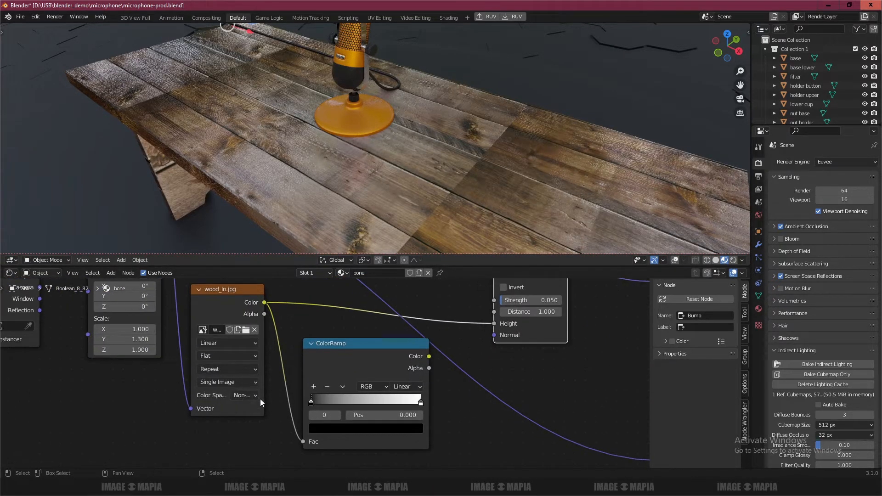
scroll(252, 389, "down", 3)
middle_click_drag(266, 365, 332, 403)
scroll(332, 403, "up", 4)
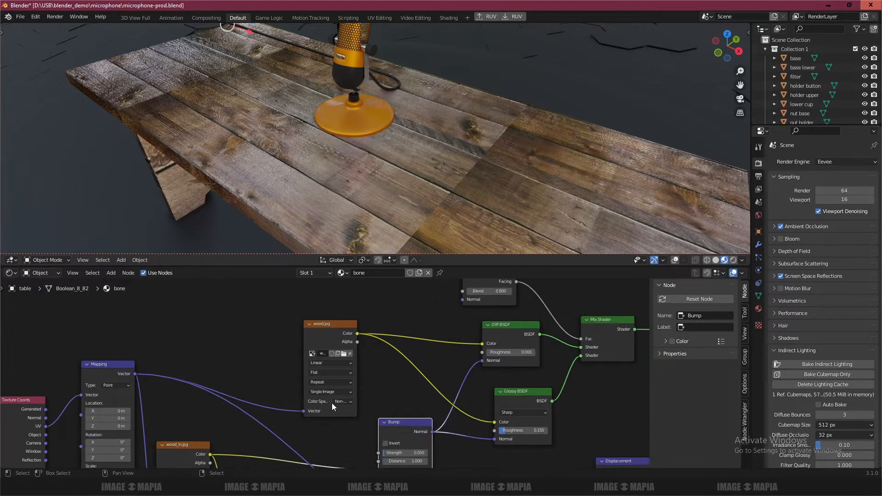
scroll(360, 407, "down", 4)
middle_click_drag(382, 415, 327, 373)
scroll(310, 386, "up", 8)
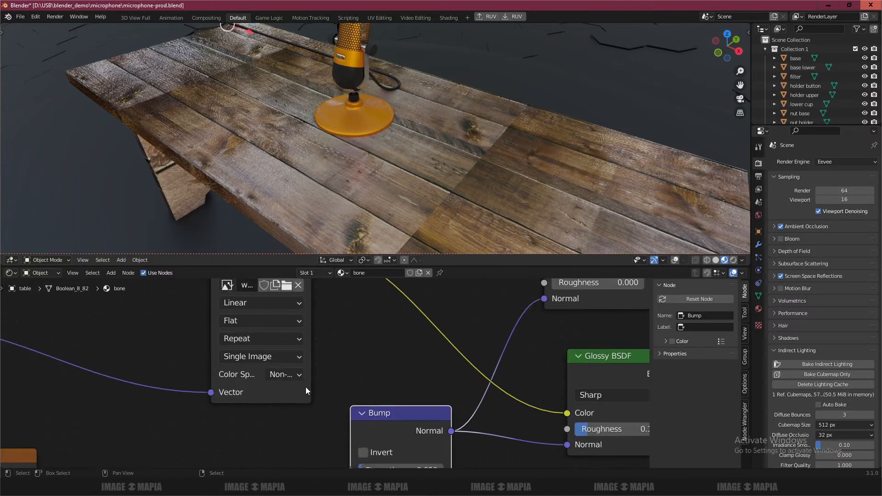
left_click(276, 376)
left_click(299, 258)
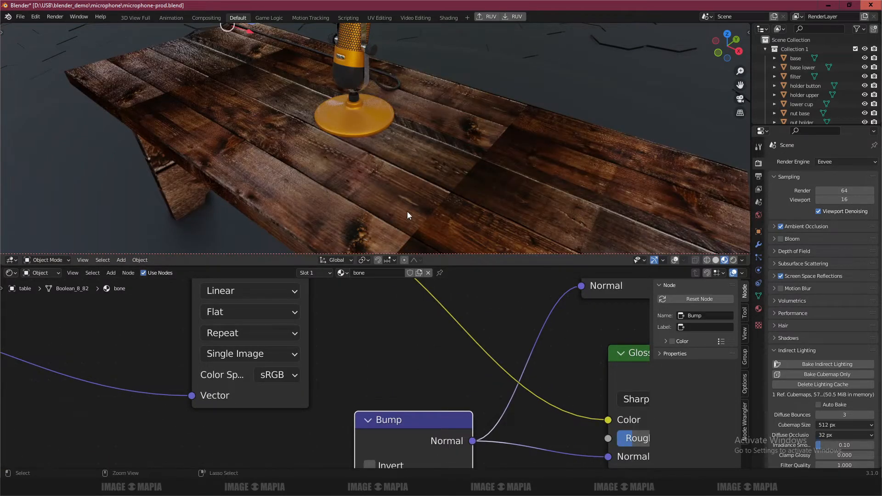
key("ctrl+s")
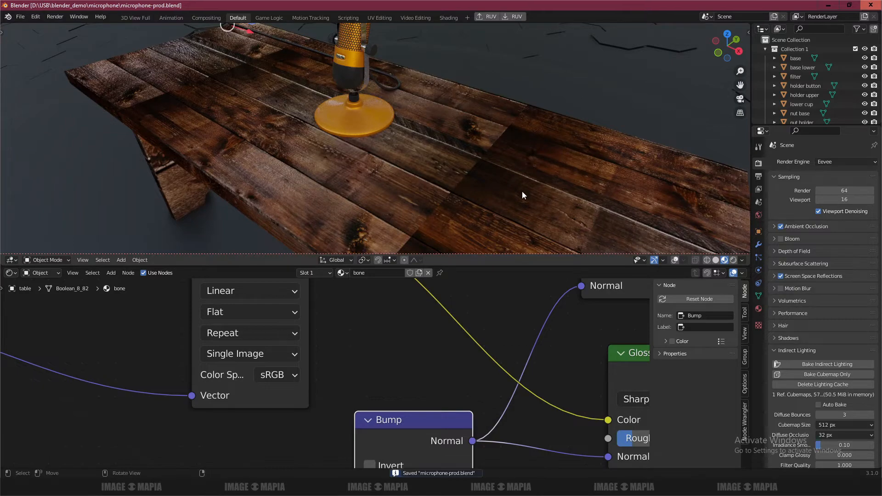
- Switch the viewport to Rendered shading and inspect the tabletop around the microphone
left_click(733, 261)
mouse_move(404, 188)
middle_mouse_down()
mouse_move(399, 173)
mouse_move(394, 186)
mouse_move(394, 165)
middle_mouse_up()
scroll(393, 185, "down", 3)
scroll(393, 185, "up", 3)
scroll(588, 310, "down", 2)
- Set the Layer Weight node's Blend to 0.5 and save the file
middle_click_drag(588, 310, 377, 404)
middle_click_drag(390, 326, 371, 398)
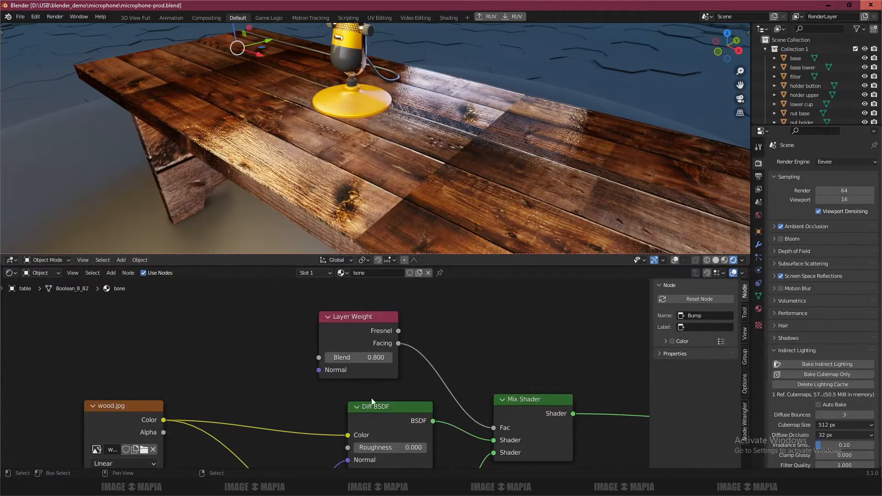
left_click(379, 359)
type("0.5")
key("Return")
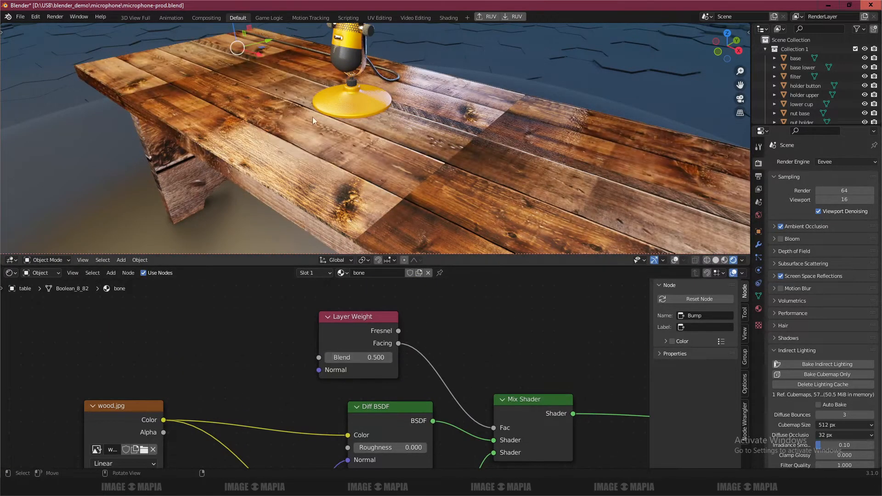
middle_click_drag(312, 116, 324, 114)
key("ctrl+s")
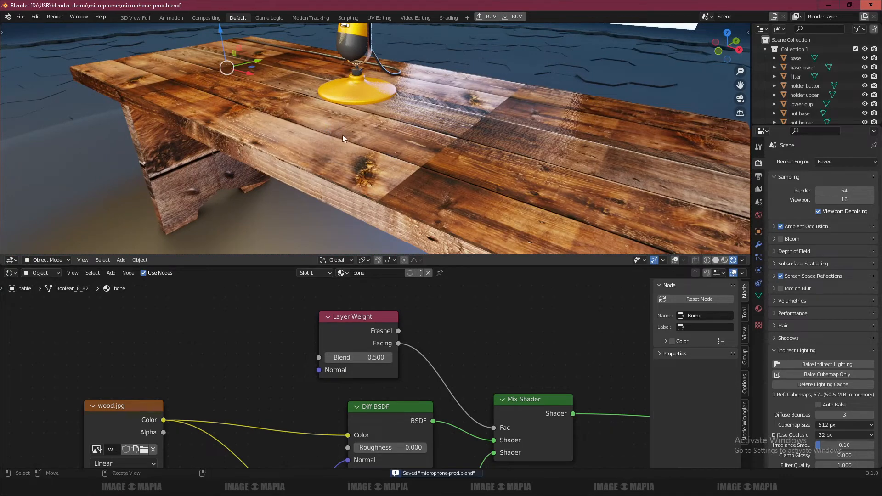
- Inspect the wood's reflections up close at the microphone base and try a Glossy BSDF Roughness of 0.05
middle_click_drag(343, 134, 341, 129)
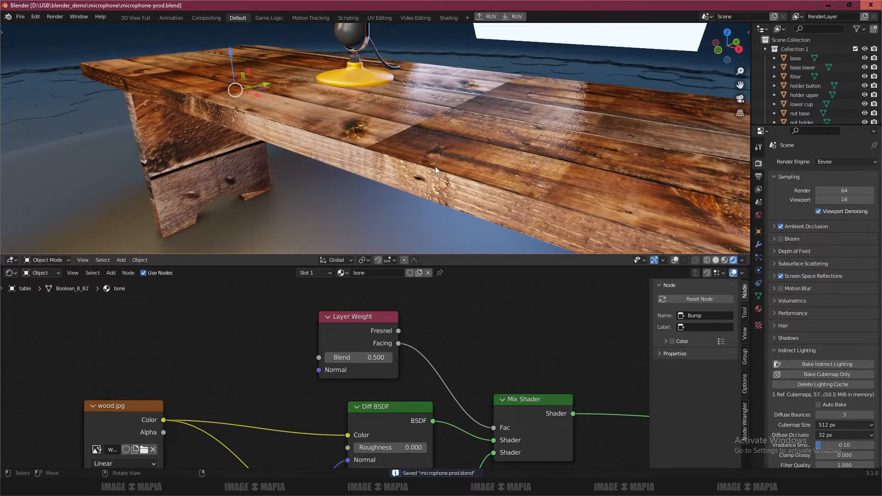
middle_click_drag(436, 170, 374, 164)
scroll(366, 171, "up", 2)
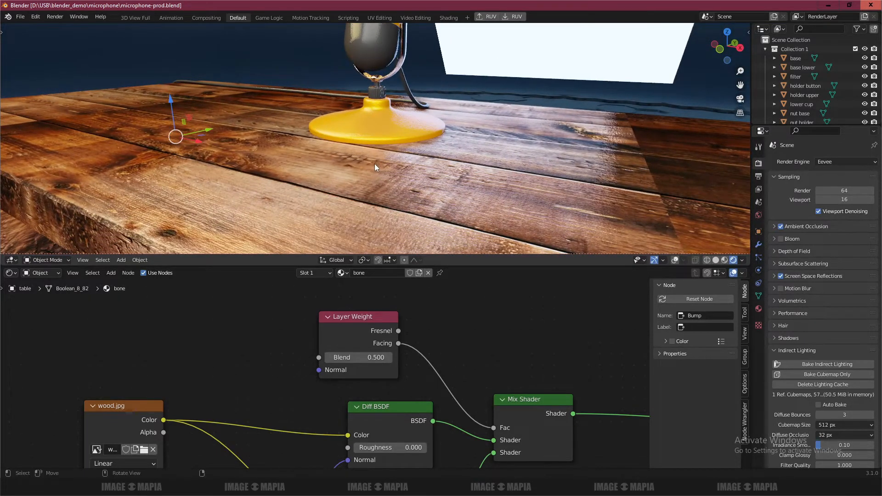
scroll(475, 382, "down", 6)
middle_click_drag(463, 423, 492, 321)
scroll(442, 388, "up", 5)
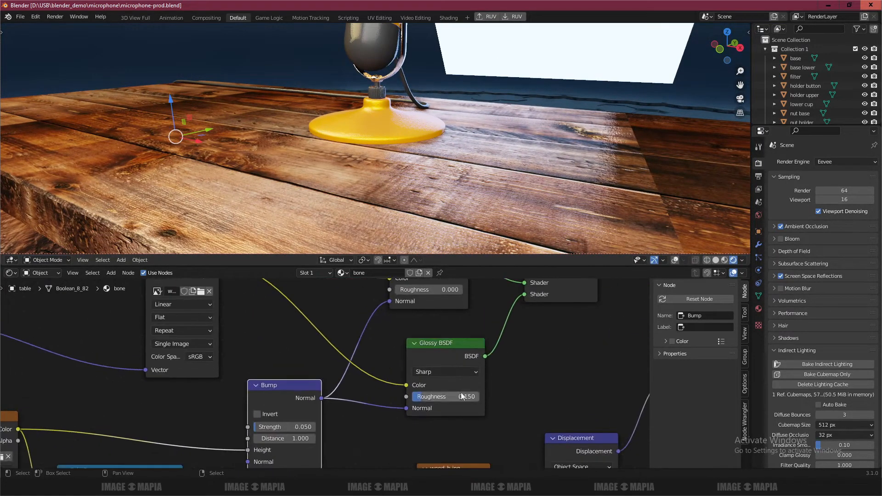
scroll(461, 396, "up", 1)
left_click(462, 396)
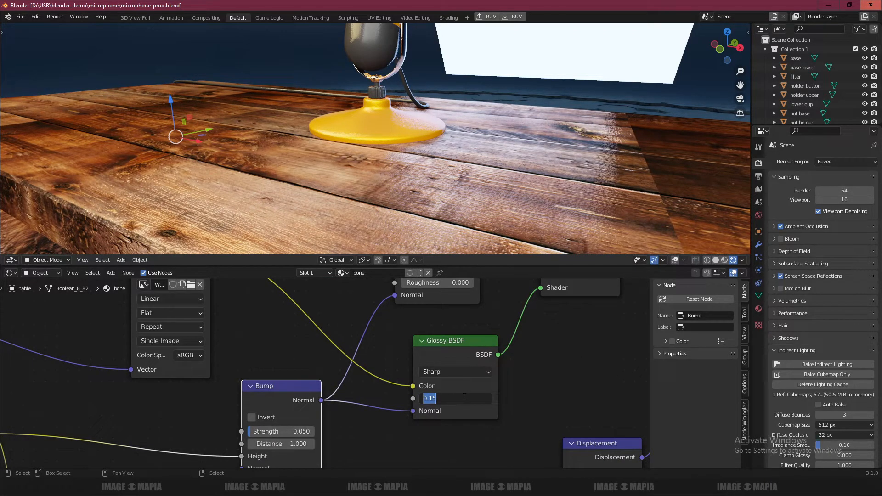
type(".05")
key("Return")
- Set the Glossy BSDF's Roughness to 0.132 and save the file
left_click(463, 396)
type(".1")
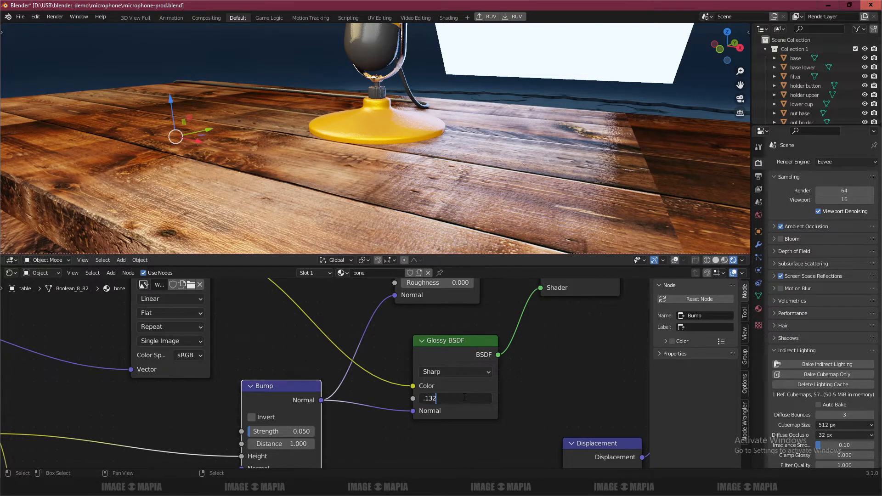
type("32")
key("Return")
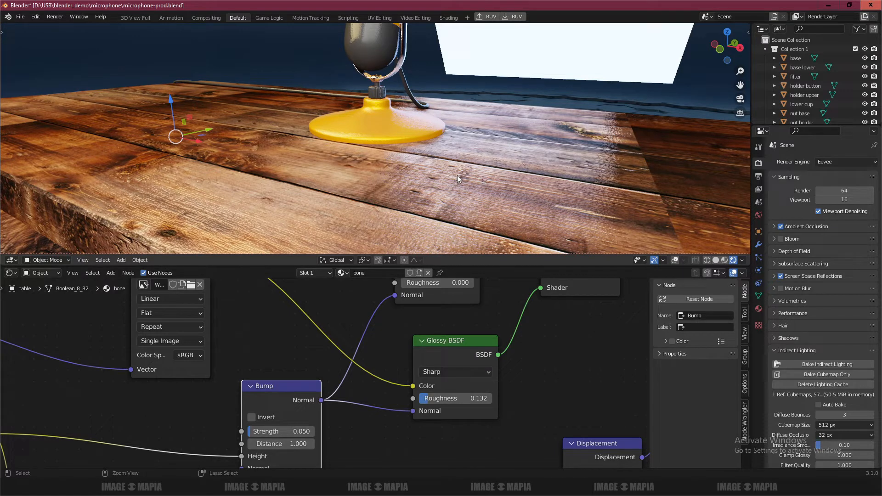
key("ctrl+s")
- Try Linear ACES as the wood_h.jpg texture's color space, return it to Non-Color and save the file
scroll(337, 324, "down", 4)
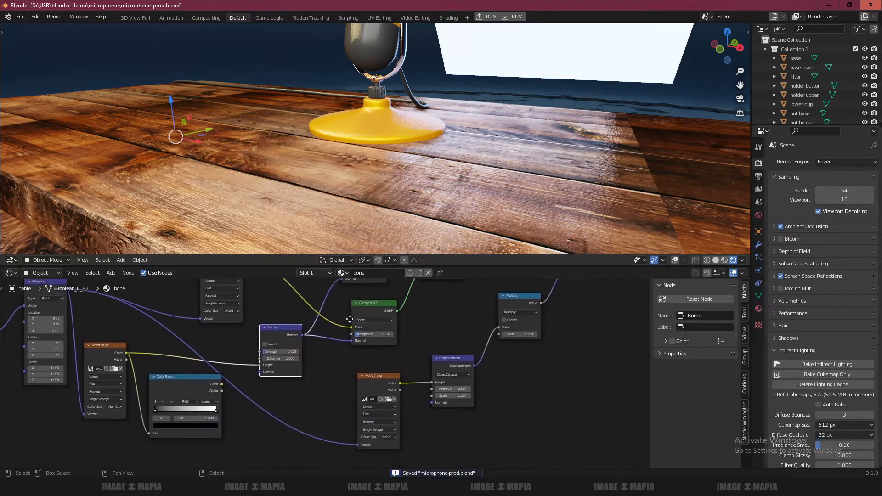
middle_click_drag(387, 408, 394, 350)
scroll(403, 384, "up", 9)
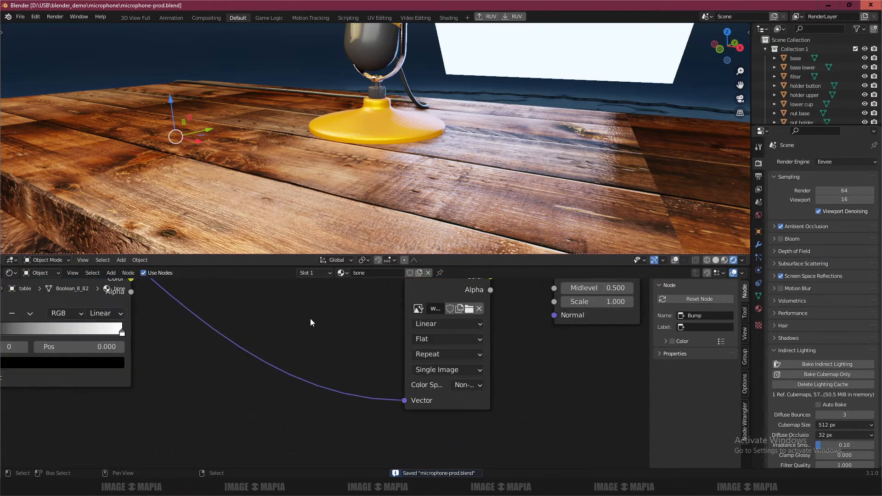
left_click(467, 385)
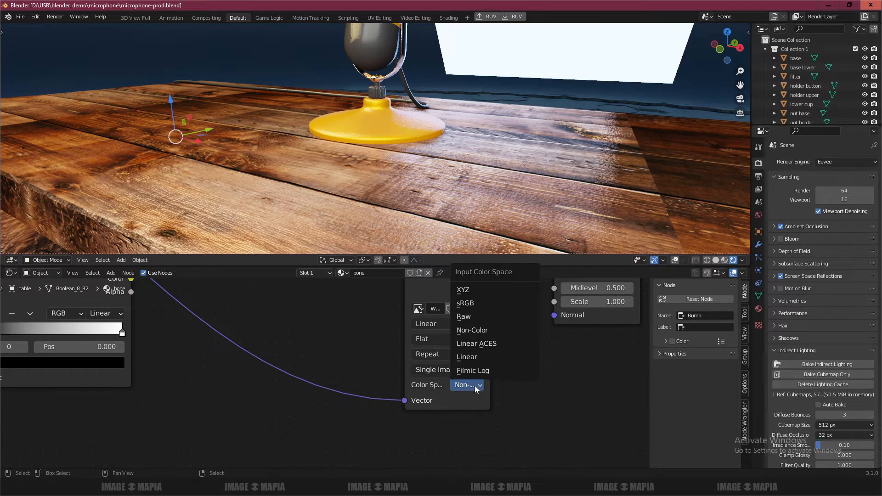
left_click(475, 348)
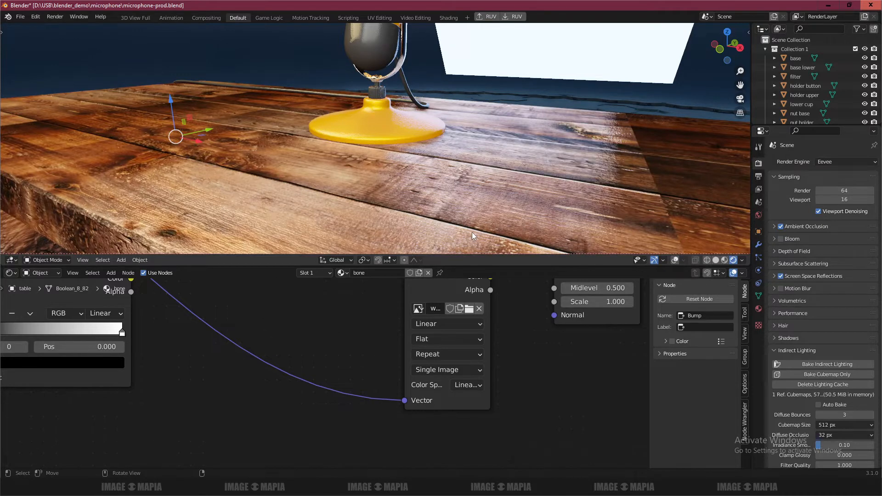
left_click(461, 385)
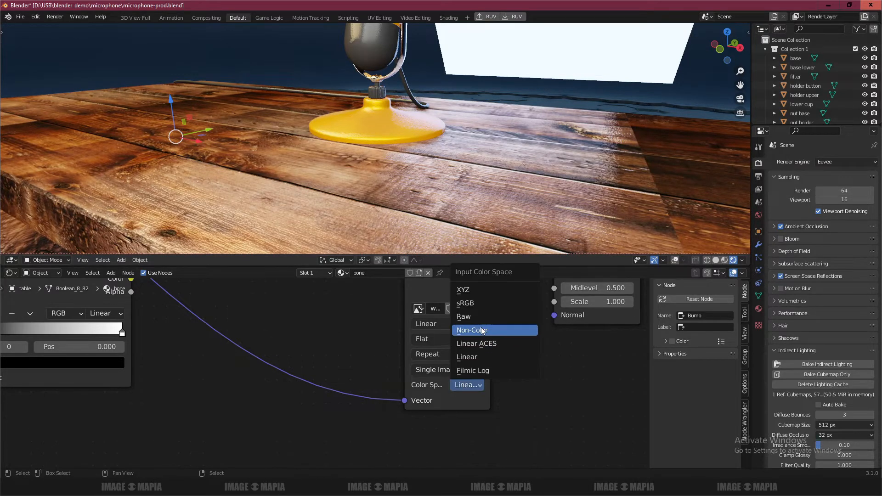
left_click(487, 330)
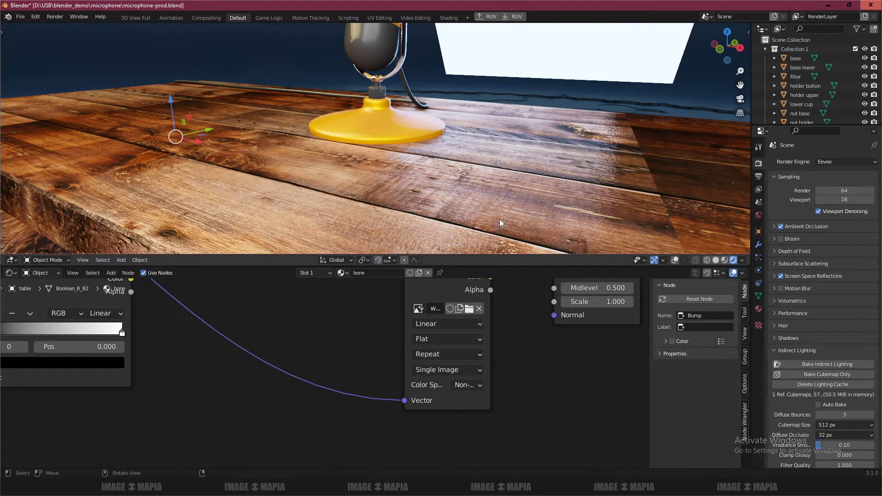
key("ctrl+s")
- Bring the whole table into view and enlarge the 3D viewport by shrinking the node editor
scroll(489, 213, "down", 5)
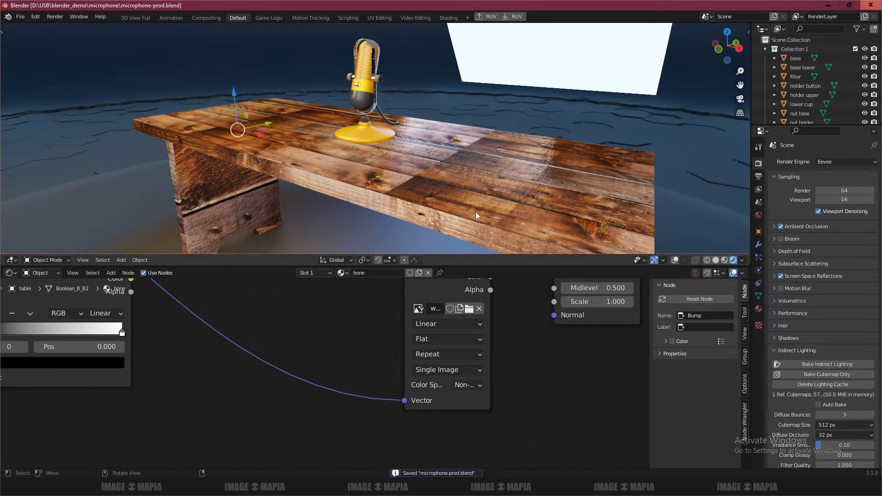
scroll(476, 211, "down", 2)
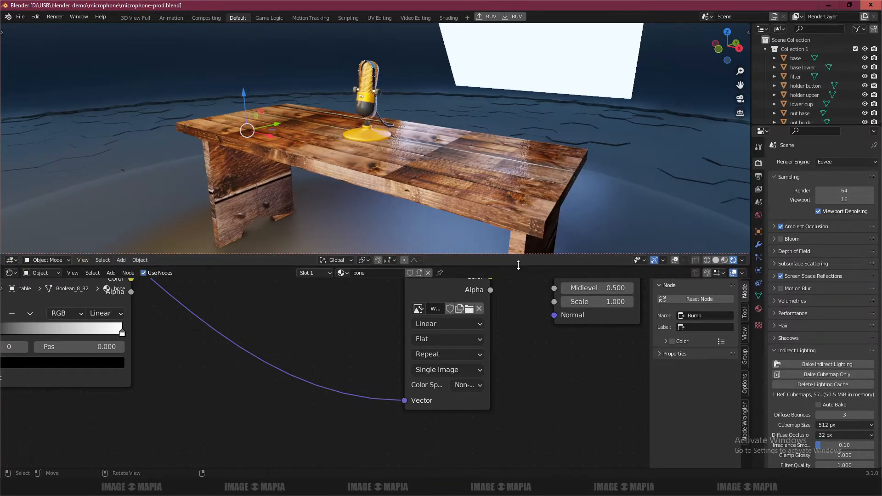
left_click_drag(518, 265, 510, 335)
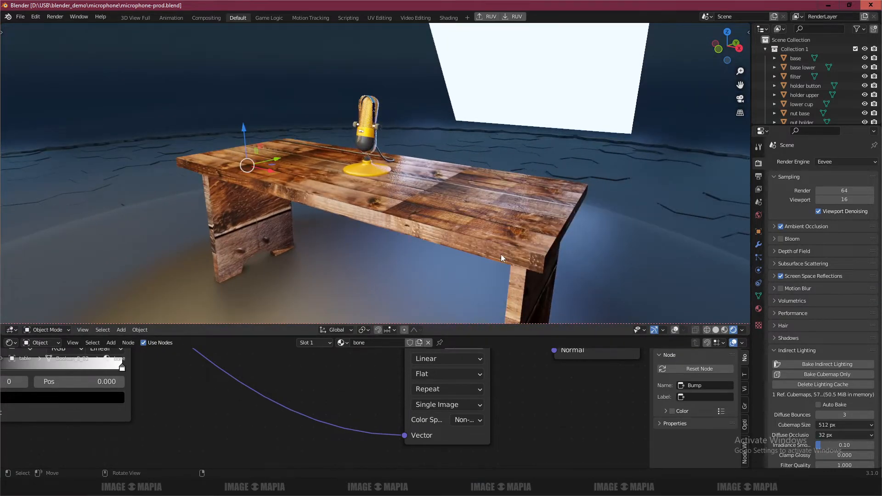
- Find and run the Clear Render Region command for the 3D viewport and save the file
key("F3")
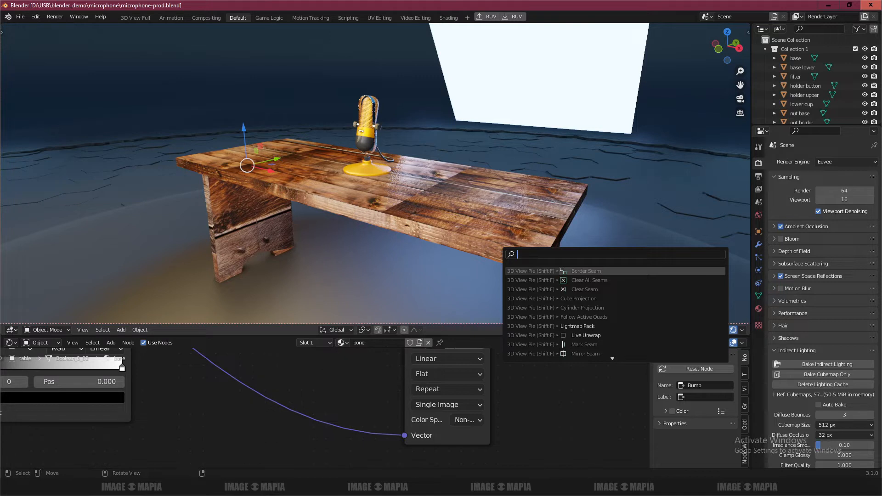
type("re")
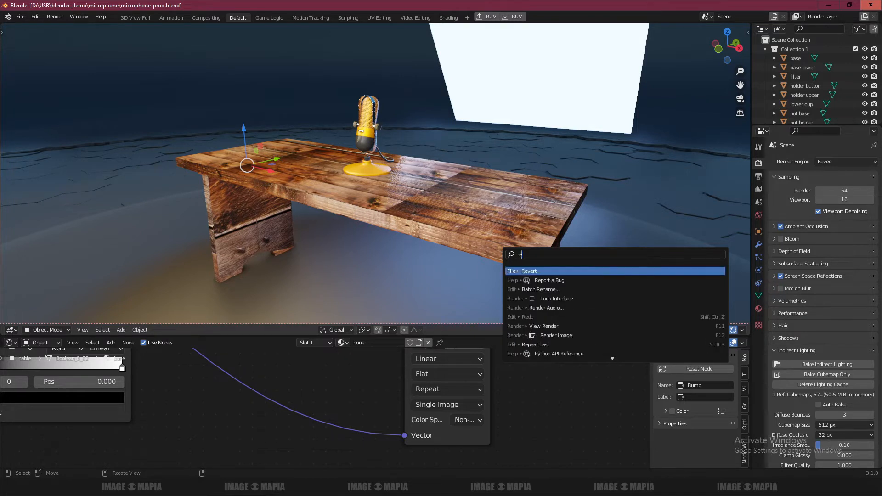
type("gion")
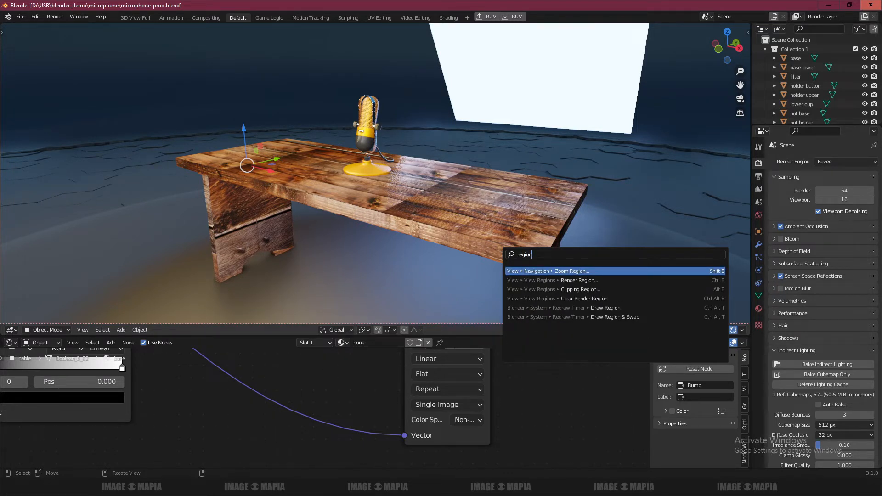
left_click(583, 299)
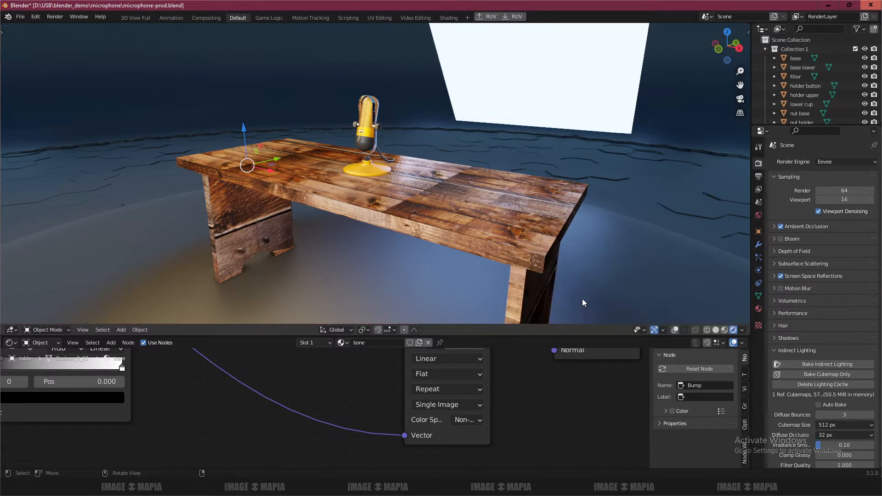
key("ctrl+s")
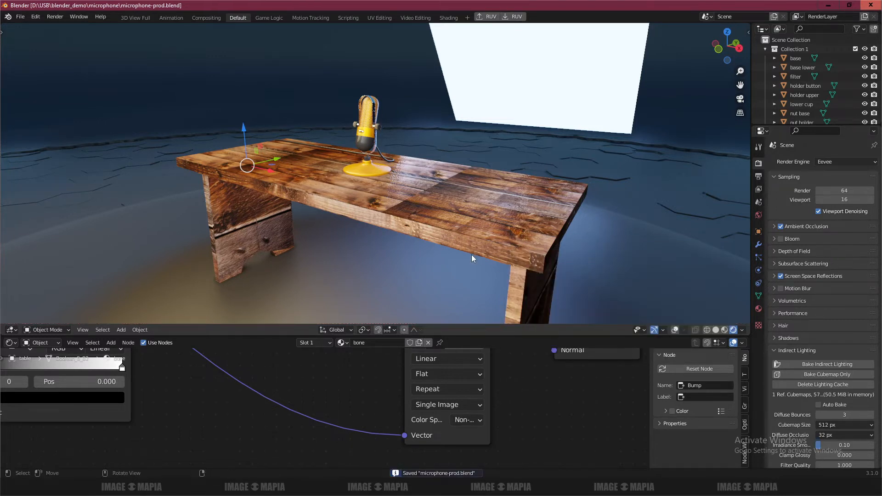
- Set Eevee's Render samples to 300 and Viewport samples to 200
left_click(835, 193)
type("300")
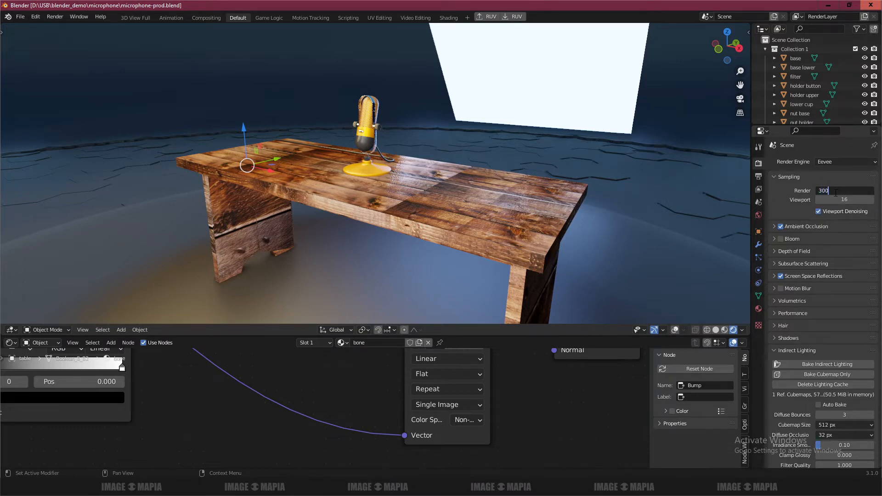
key("Tab")
type("200")
key("Return")
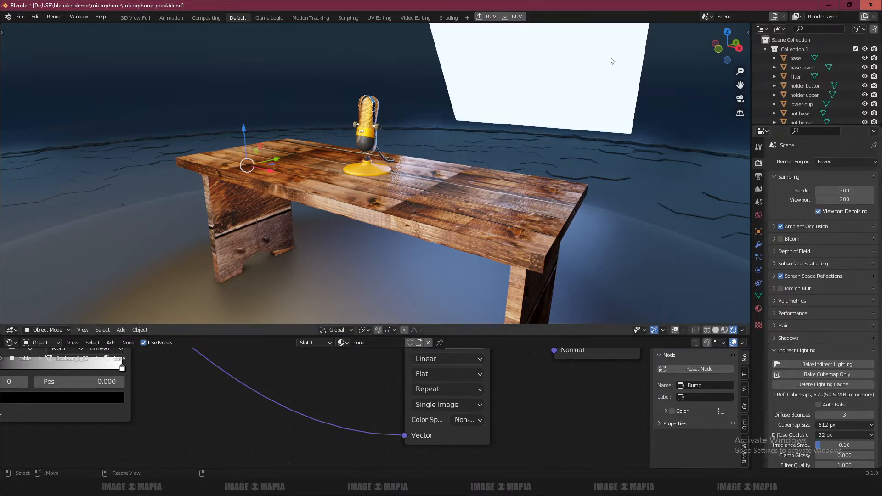
- Save the file and check the tabletop around the microphone base from nearer and steeper angles
scroll(372, 154, "up", 5)
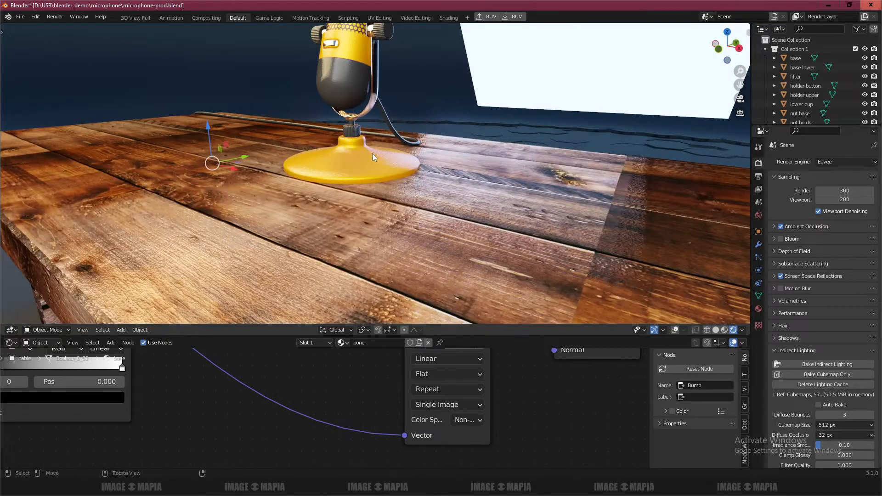
key("ctrl+s")
mouse_move(372, 178)
middle_mouse_down()
mouse_move(415, 211)
mouse_move(376, 140)
mouse_move(457, 192)
mouse_move(457, 211)
mouse_move(346, 169)
mouse_move(354, 177)
middle_mouse_up()
scroll(388, 195, "down", 6)
scroll(413, 200, "up", 2)
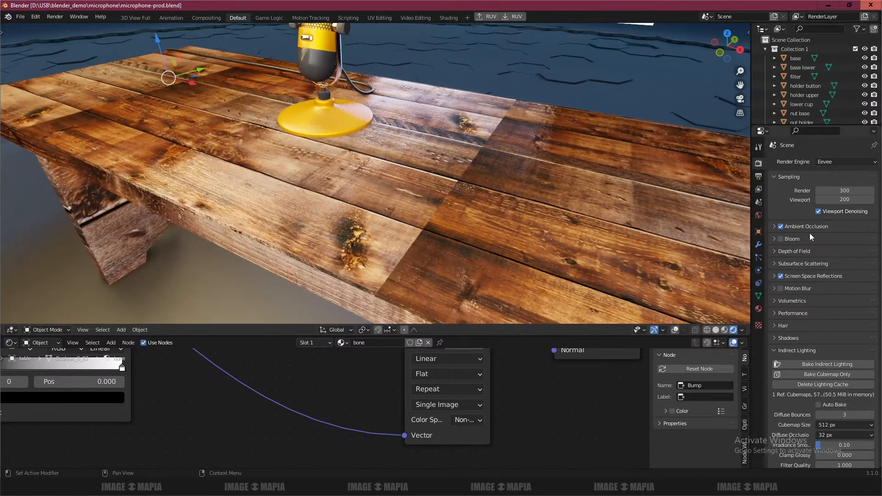
- Toggle Ambient Occlusion off and back on to compare its effect on the table
left_click(781, 228)
left_click(781, 227)
left_click(781, 227)
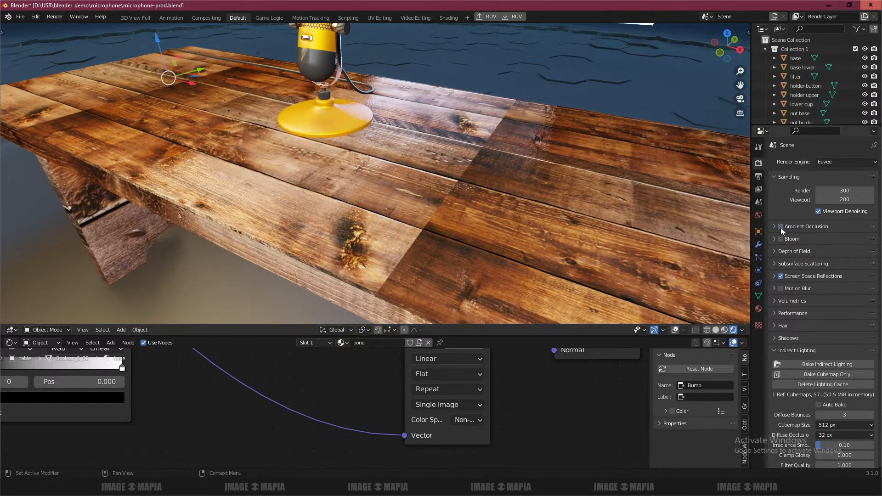
left_click(781, 227)
- Set the Ambient Occlusion trace precision to 0.3
left_click(774, 227)
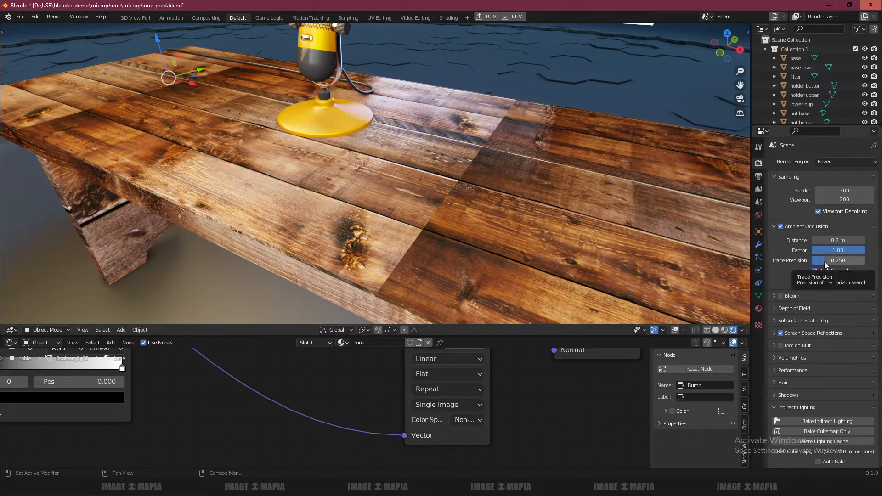
left_click_drag(824, 261, 849, 261)
left_click(826, 258)
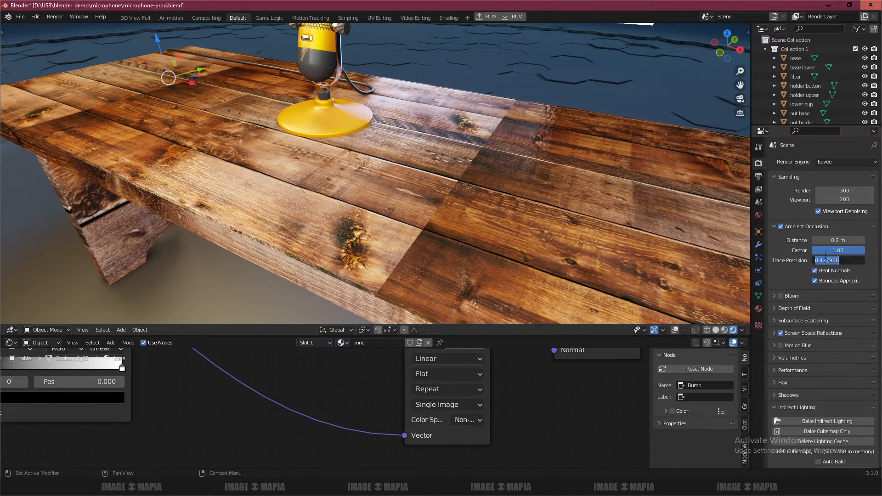
type("0.3")
key("Return")
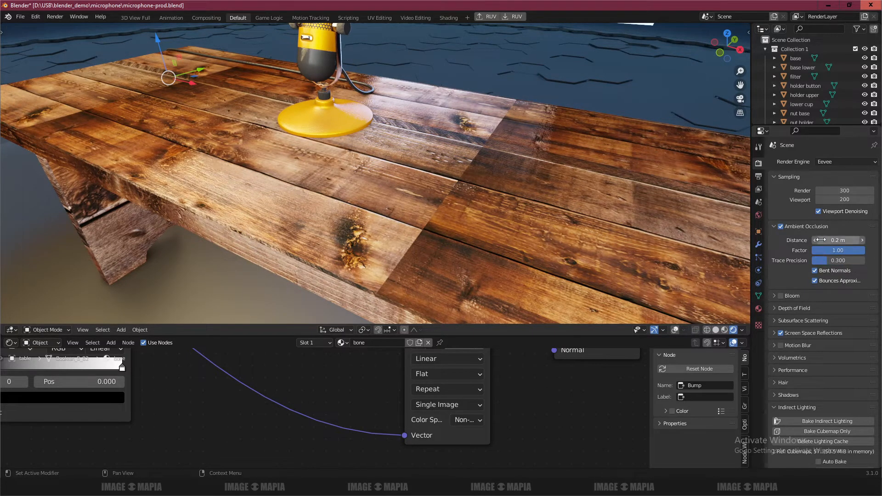
- Try an Ambient Occlusion distance of 5 m and check the shading beneath the table
left_click(826, 238)
type("5")
key("Return")
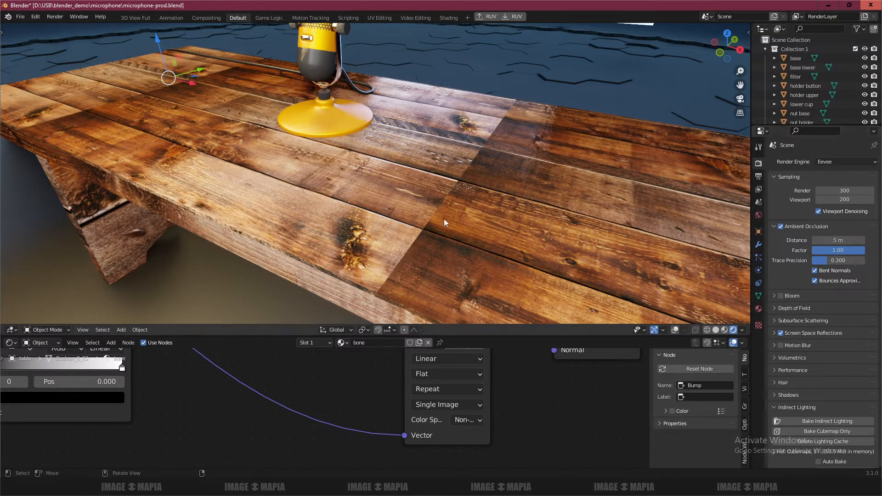
mouse_move(348, 186)
middle_mouse_down()
mouse_move(340, 185)
mouse_move(346, 174)
middle_mouse_up()
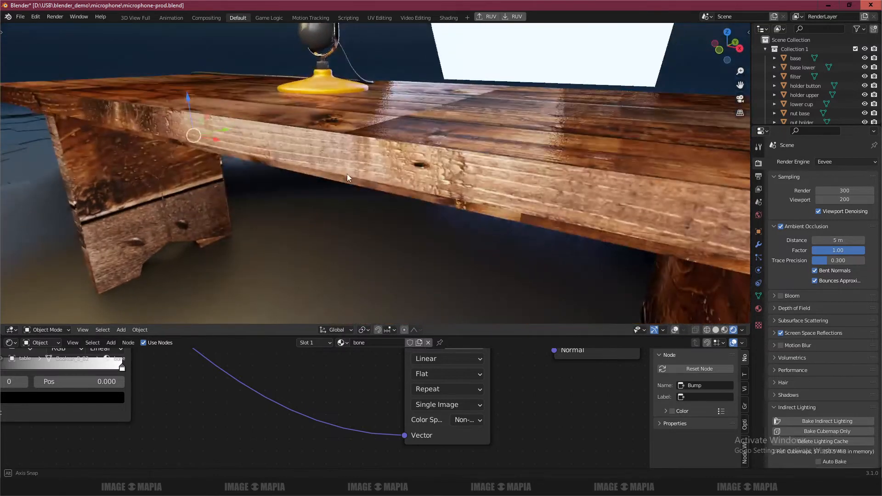
- Try an Ambient Occlusion distance of 2 m and check the table edge and leg up close
mouse_move(839, 240)
left_mouse_down()
mouse_move(813, 240)
mouse_move(836, 241)
left_mouse_up()
left_click(838, 242)
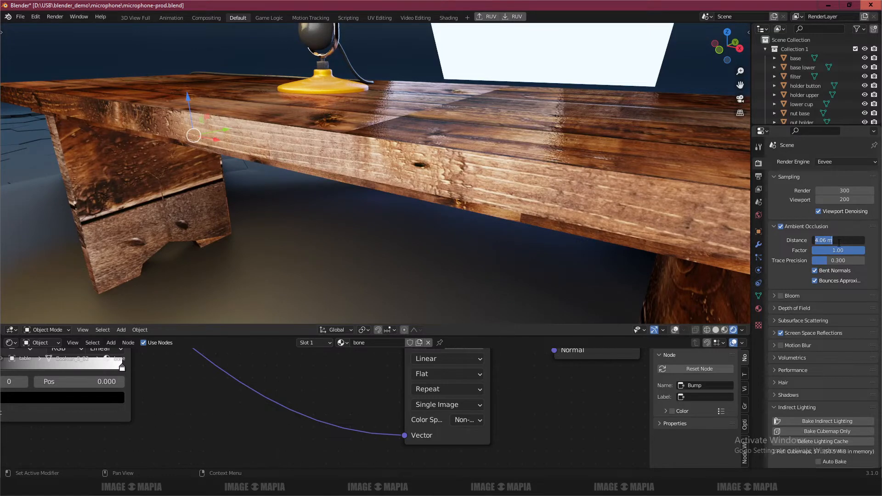
type("2")
key("Return")
mouse_move(539, 244)
middle_mouse_down()
mouse_move(469, 224)
mouse_move(450, 230)
mouse_move(457, 224)
middle_mouse_up()
middle_click_drag(382, 202, 440, 192, "shift")
scroll(473, 193, "up", 5)
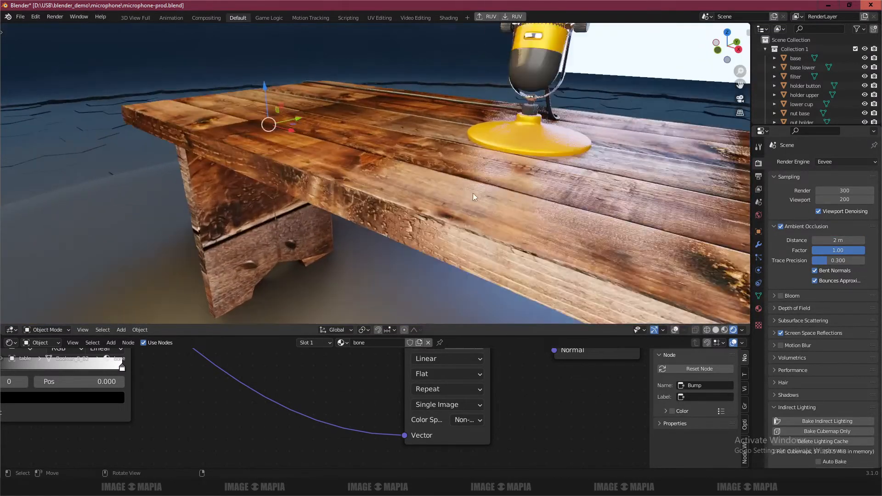
- Set the Ambient Occlusion distance to 4 m and check the tabletop from above
left_click(839, 238)
type("4")
key("Return")
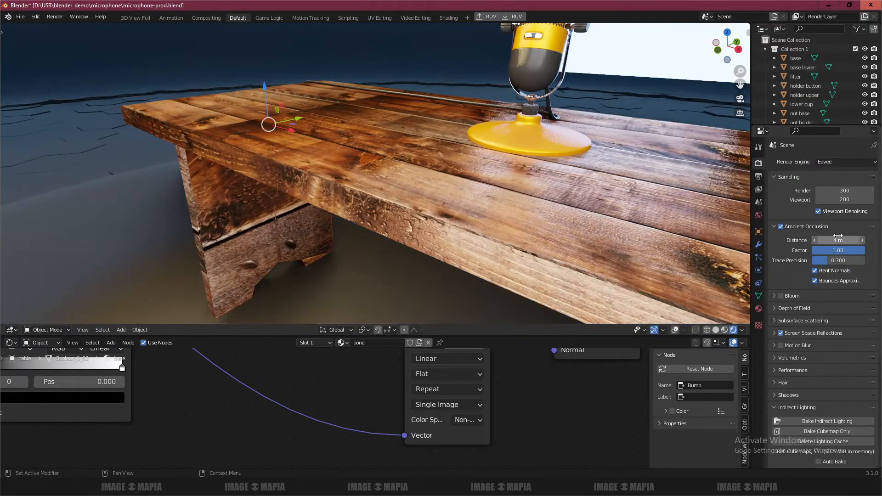
middle_click_drag(555, 186, 516, 200)
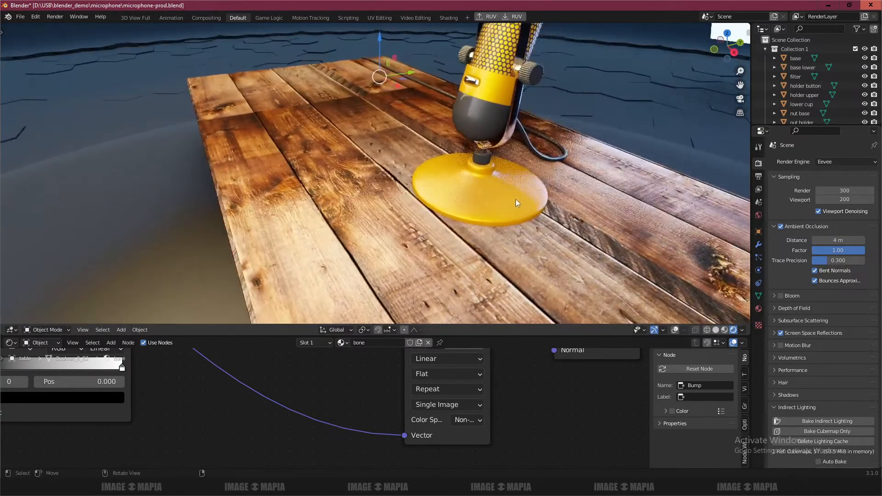
- Try an Ambient Occlusion distance of 6 m with the whole table in view and return it to 4 m
left_click_drag(827, 239, 855, 238)
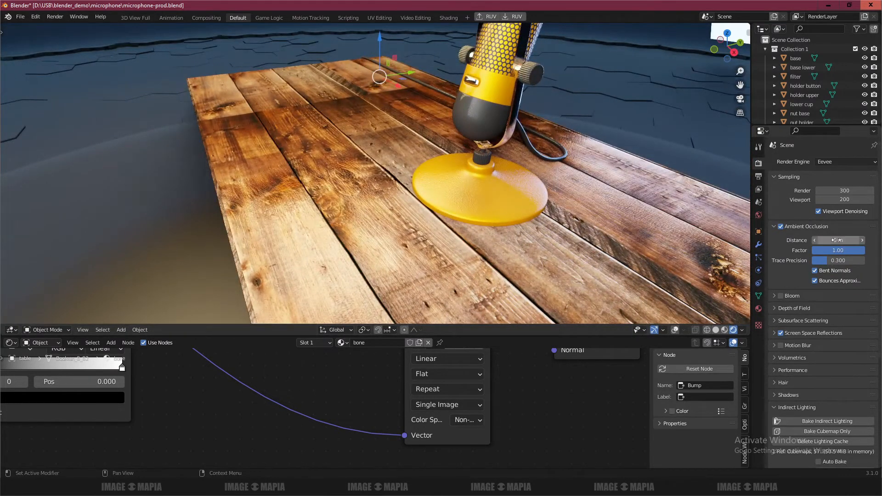
scroll(580, 201, "down", 3)
middle_click_drag(579, 200, 599, 196)
middle_click_drag(537, 210, 481, 194, "shift")
scroll(500, 197, "down", 4)
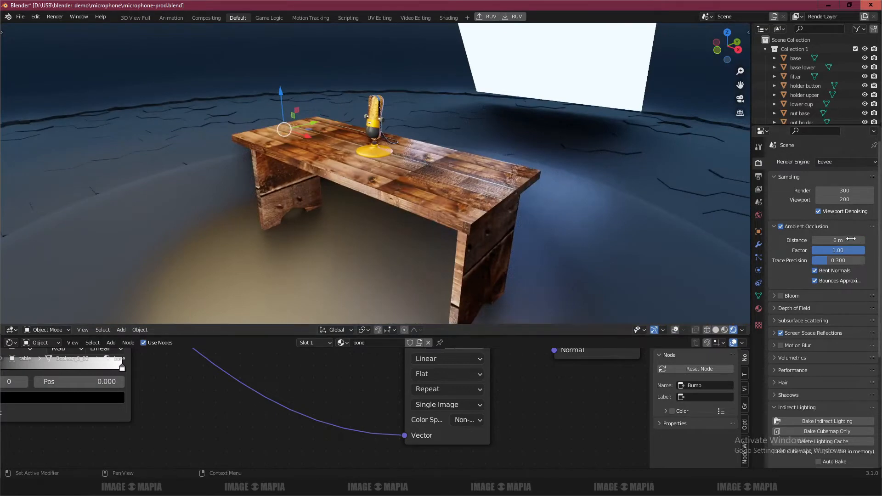
left_click(839, 240)
type("4")
key("Return")
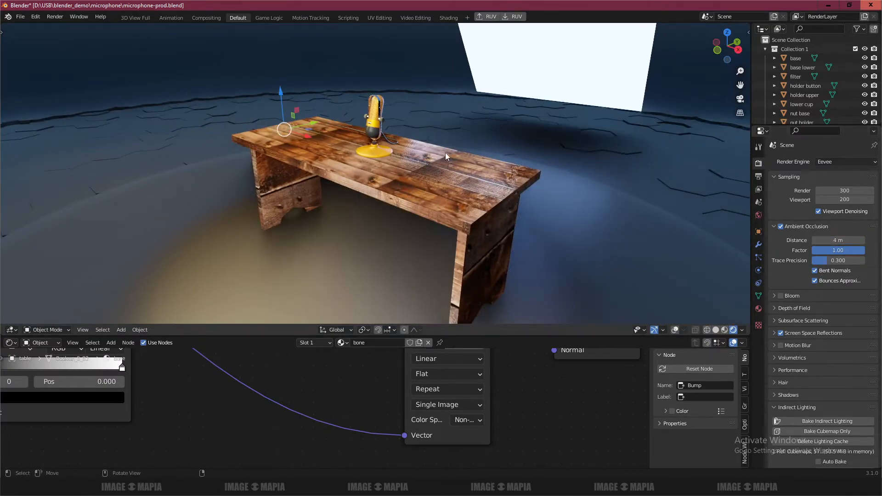
- Select the light blue emission plane beside the table and move it upward
scroll(445, 153, "down", 2)
middle_click_drag(445, 152, 451, 173)
scroll(368, 178, "down", 2)
middle_click_drag(387, 190, 453, 167)
left_click(494, 133)
scroll(493, 125, "up", 2)
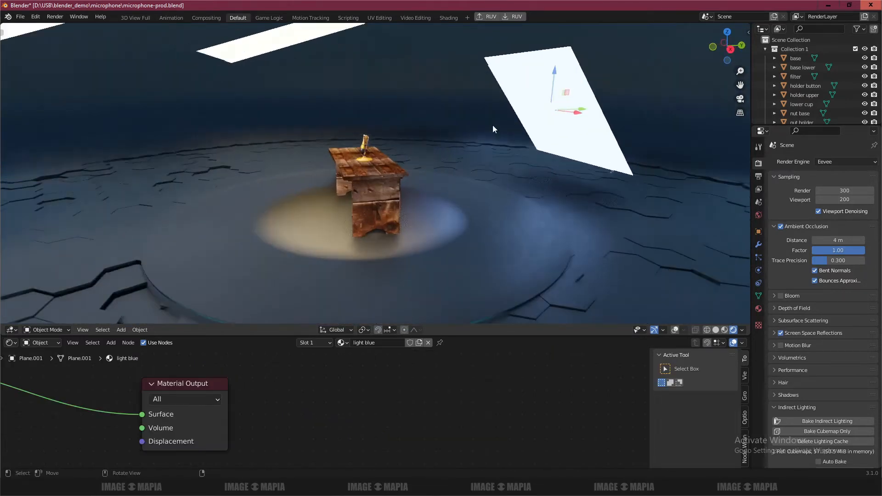
left_click_drag(554, 82, 545, 50)
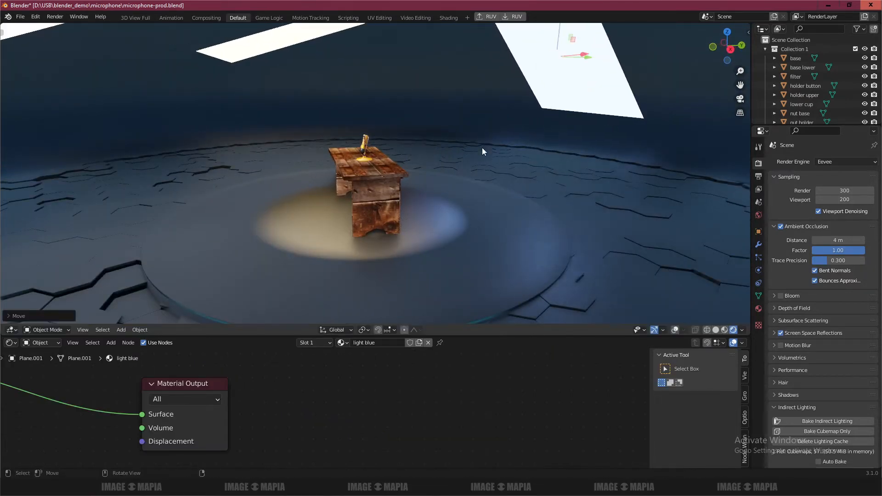
- Shift the raised light plane horizontally and check its placement relative to the microphone
middle_click_drag(482, 152, 535, 127)
middle_click_drag(577, 99, 621, 77)
left_click_drag(631, 57, 598, 62)
middle_click_drag(563, 101, 493, 257)
scroll(407, 150, "up", 6)
scroll(398, 233, "up", 3)
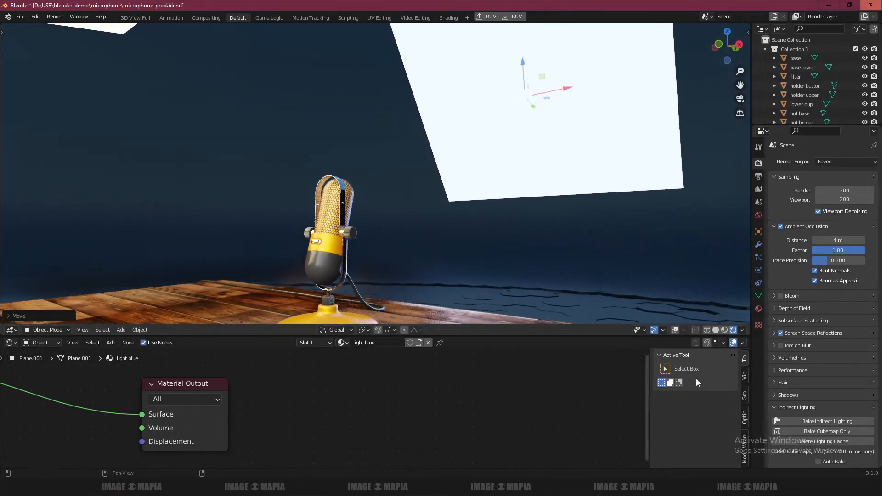
- Set the light blue material's emission strength to 15 and save the file
left_click(758, 309)
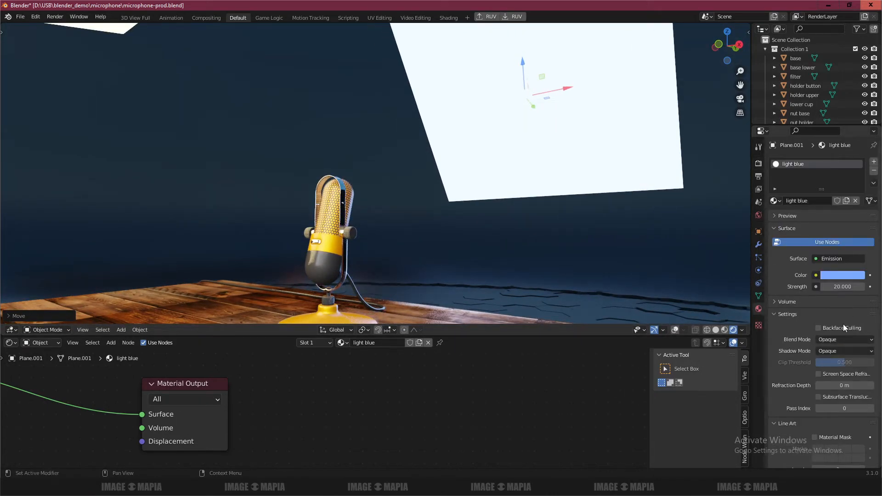
double_click(841, 286)
type("5")
key("Return")
key("ctrl+s")
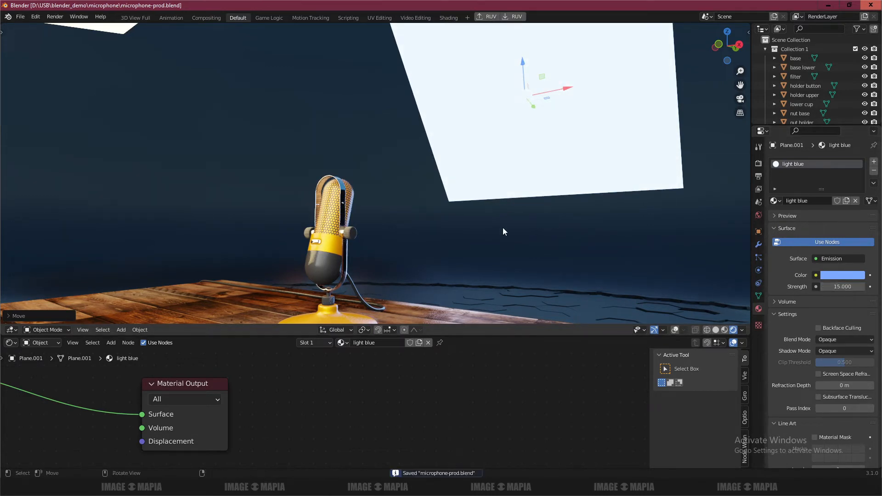
- Save the file again and bake the indirect lighting with the viewport in Solid shading
middle_click_drag(502, 228, 539, 204)
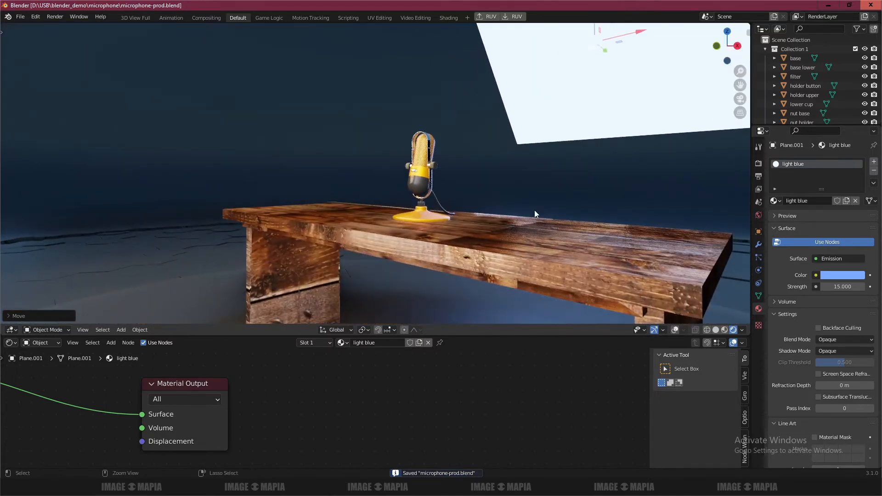
key("ctrl+s")
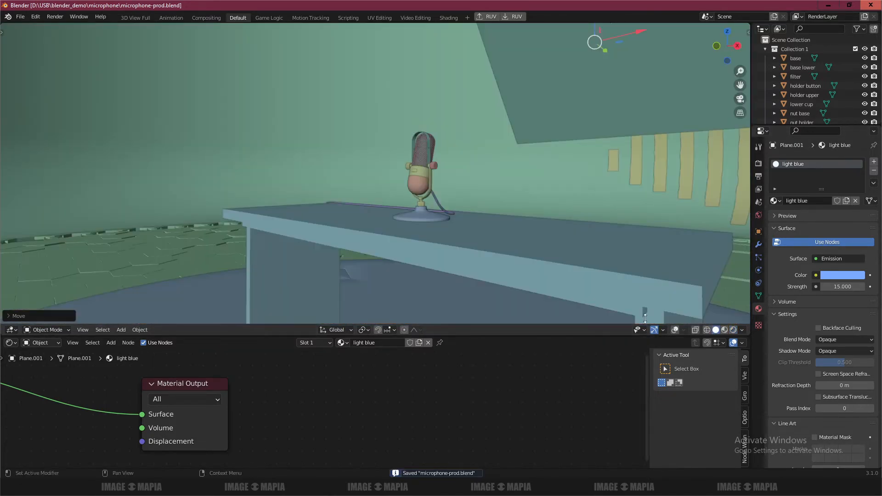
left_click(715, 330)
left_click(759, 164)
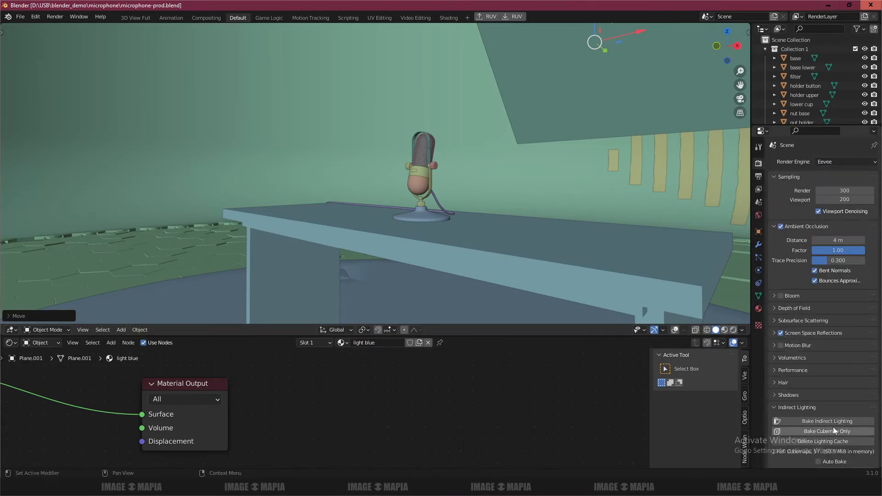
left_click(819, 421)
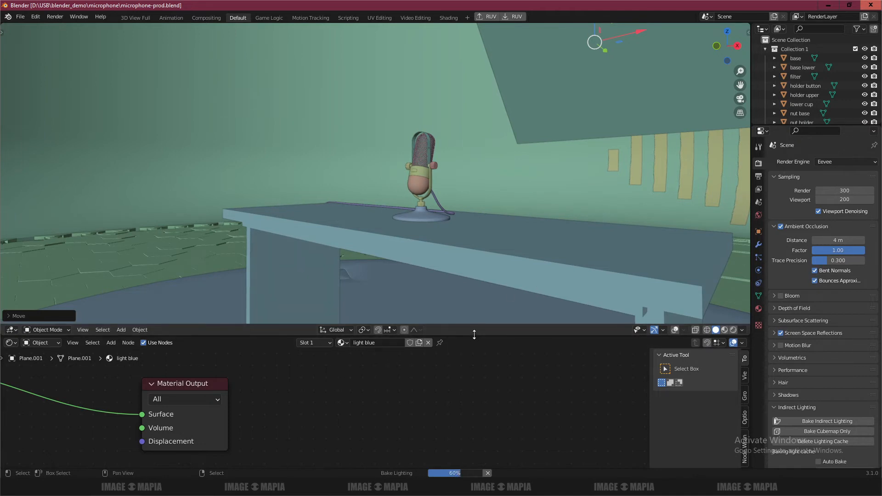
- Enlarge the 3D viewport by shrinking the node editor and return the viewport to Rendered shading
left_click_drag(474, 335, 480, 403)
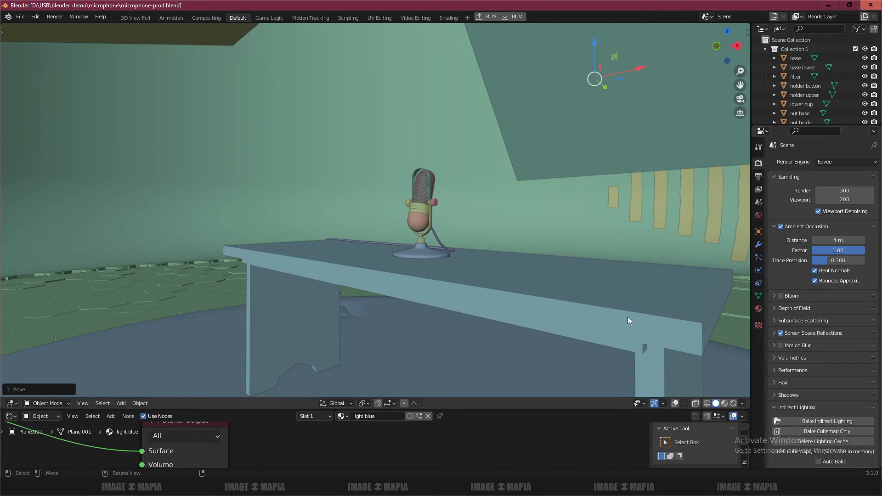
middle_click_drag(522, 283, 546, 287)
left_click(733, 403)
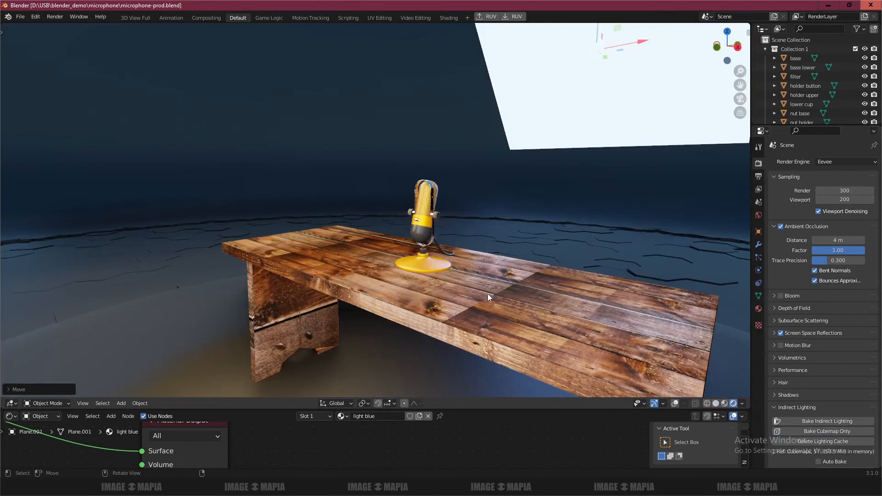
- Examine the microphone's body, base and the wooden tabletop under the newly baked lighting, close up and from farther away
middle_click_drag(488, 294, 428, 259)
scroll(466, 288, "up", 2)
scroll(429, 259, "up", 2)
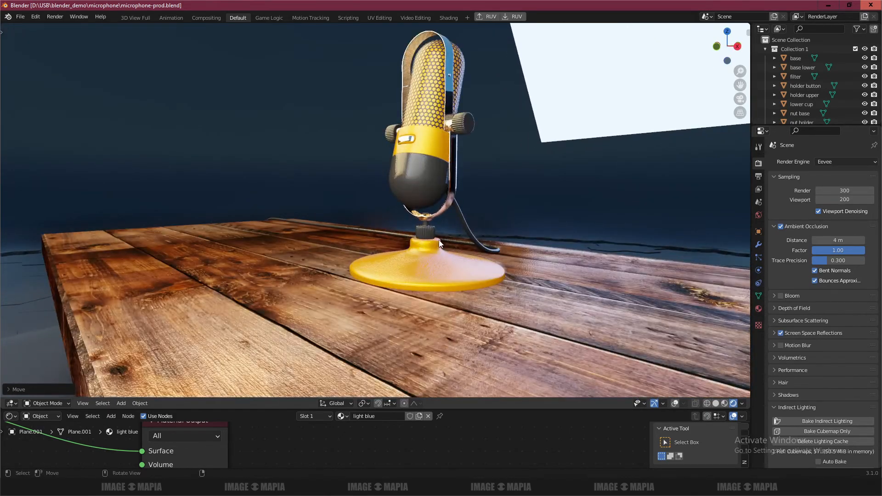
scroll(446, 246, "up", 4)
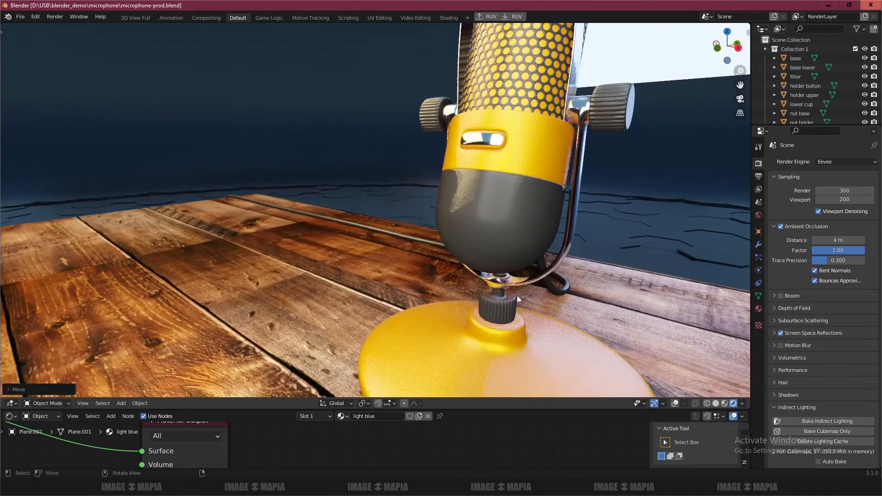
scroll(514, 289, "down", 4)
middle_click_drag(467, 266, 397, 293)
scroll(423, 285, "down", 2)
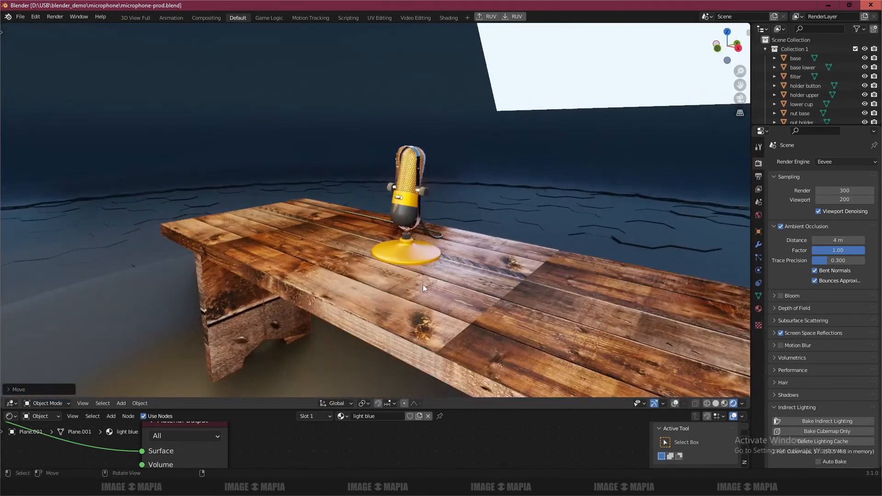
scroll(424, 280, "up", 3)
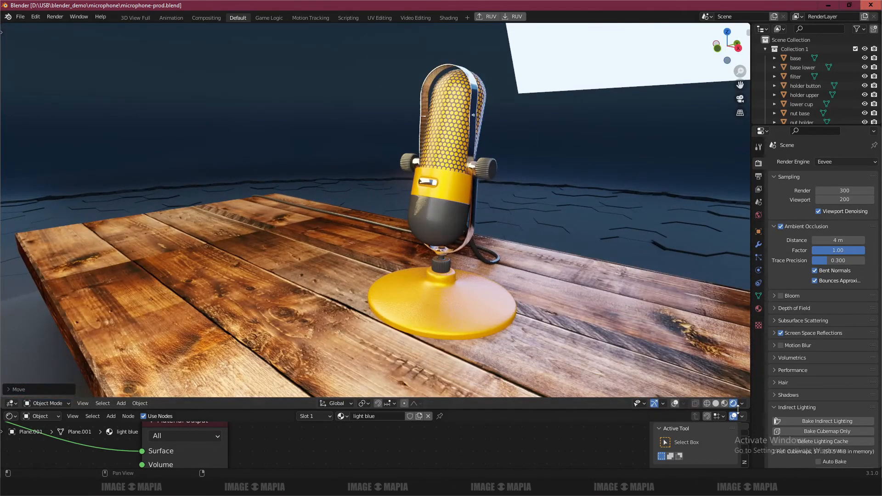
scroll(475, 286, "up", 2)
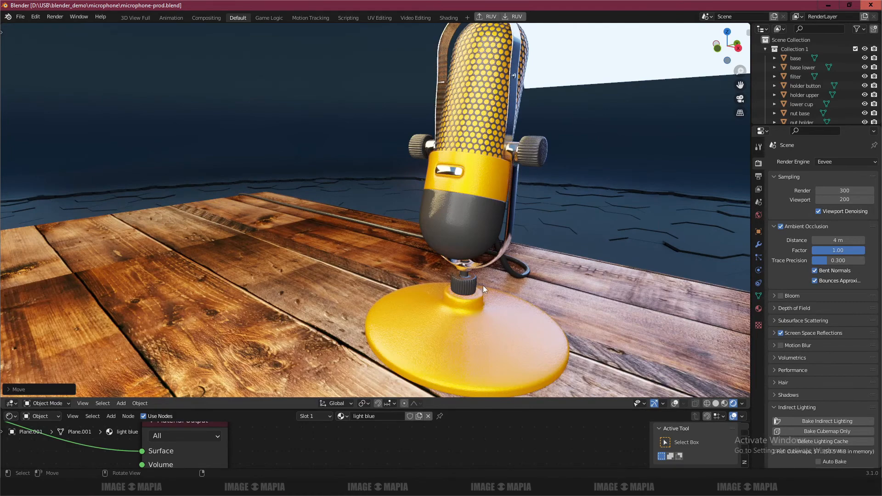
scroll(483, 285, "down", 2)
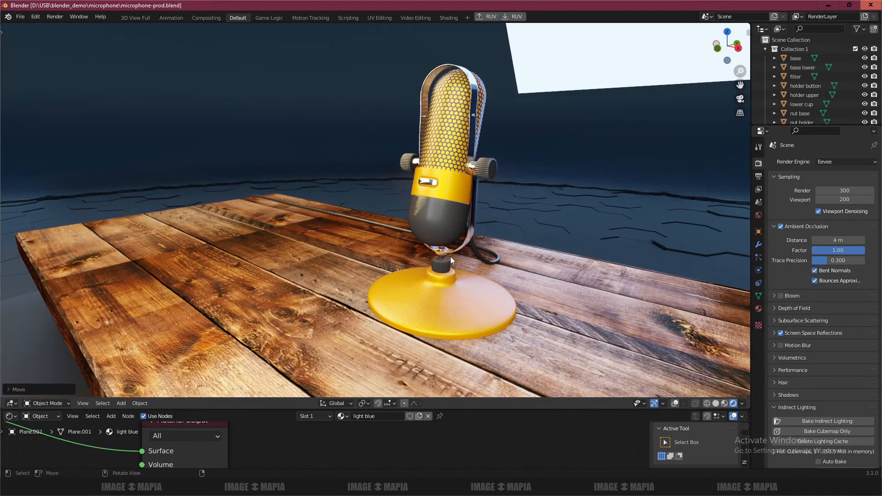
scroll(448, 253, "up", 4)
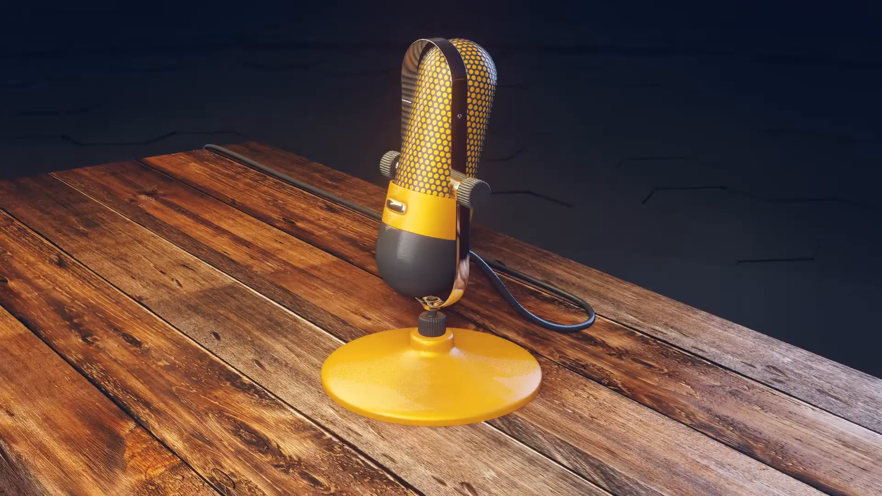